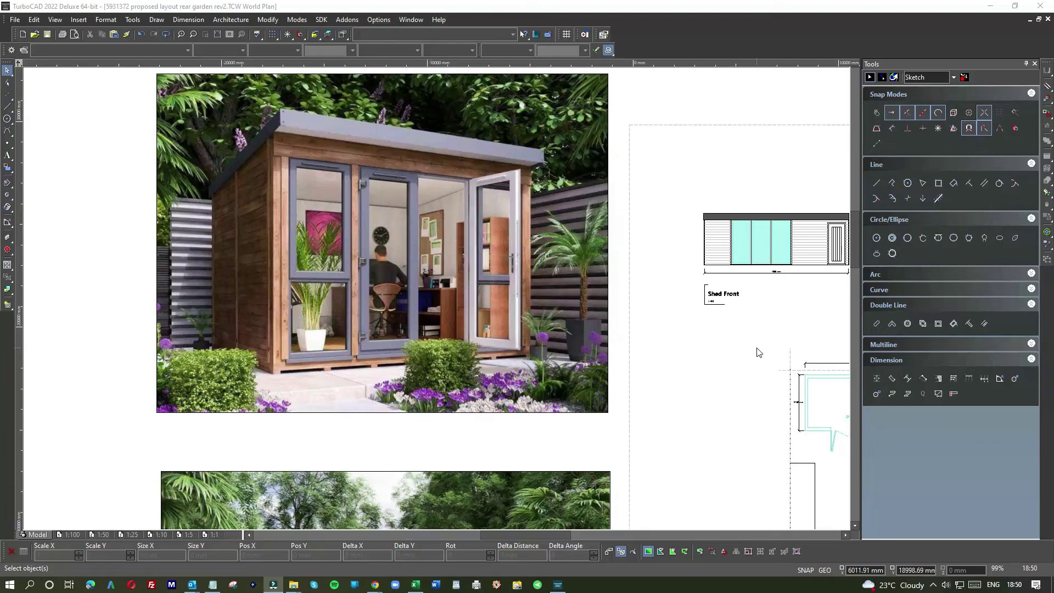
- Examine the upper reference photo of the small garden office and compare it with the proposed layout sheet
{"action": "scroll", "coordinate": [690, 339], "scroll_direction": "down", "scroll_amount": 2}
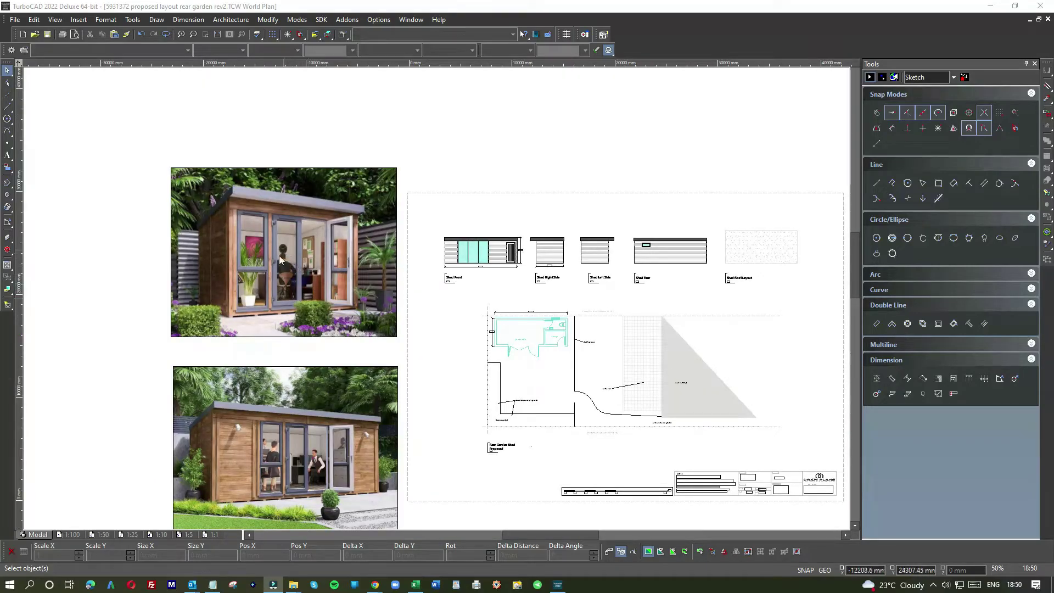
{"action": "scroll", "coordinate": [278, 256], "scroll_direction": "up", "scroll_amount": 2}
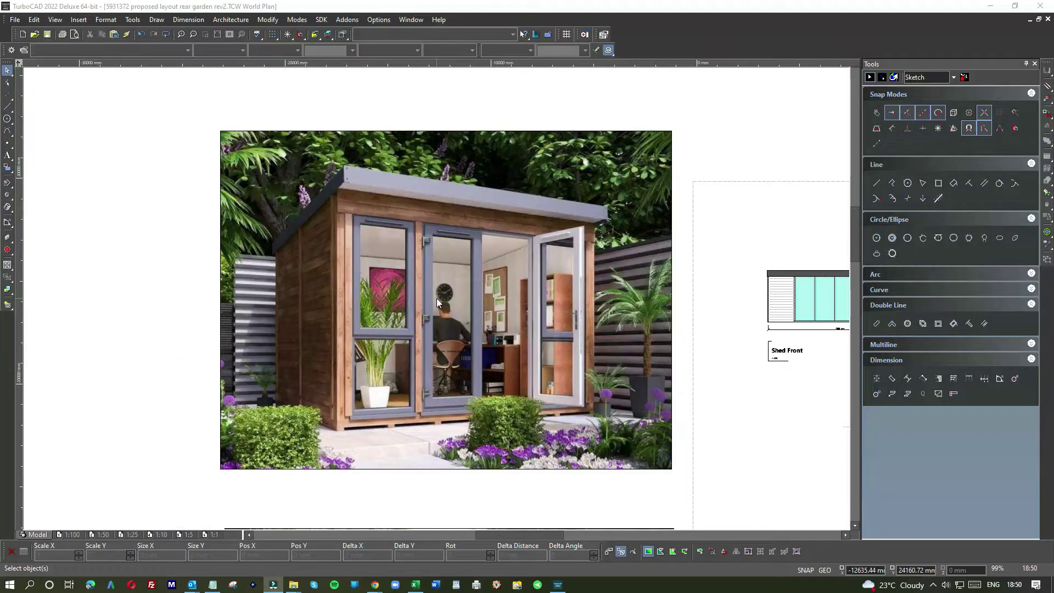
{"action": "scroll", "coordinate": [686, 345], "scroll_direction": "down", "scroll_amount": 2}
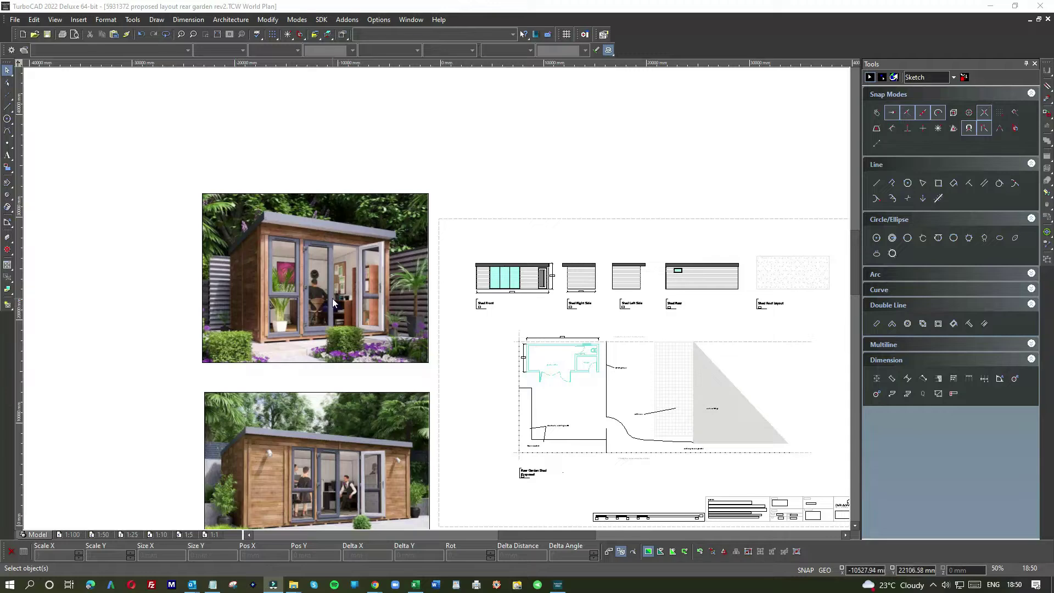
{"action": "scroll", "coordinate": [436, 298], "scroll_direction": "down", "scroll_amount": 1}
{"action": "scroll", "coordinate": [437, 298], "scroll_direction": "up", "scroll_amount": 2}
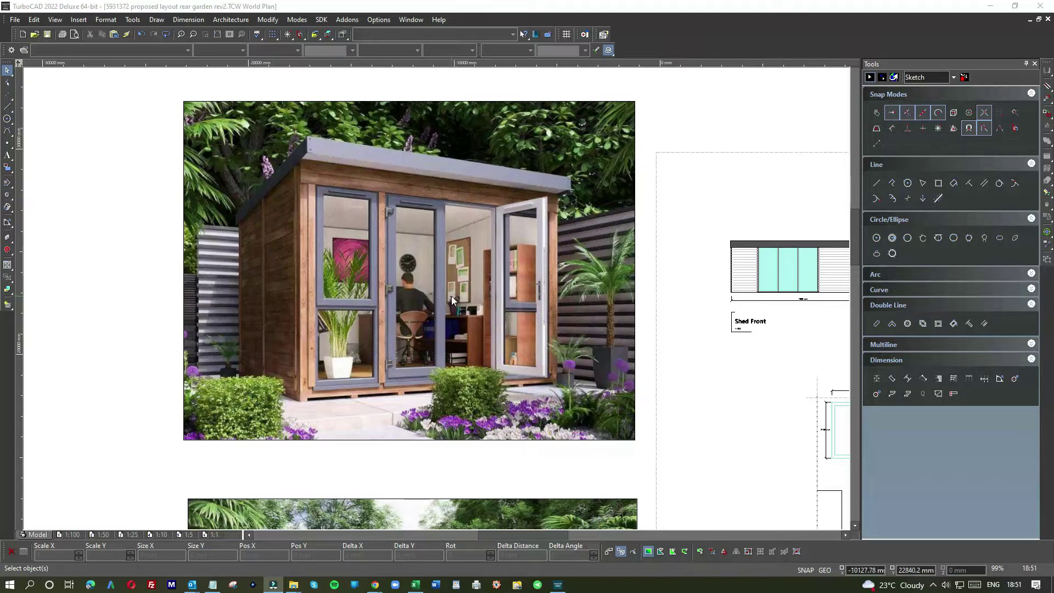
{"action": "scroll", "coordinate": [451, 296], "scroll_direction": "down", "scroll_amount": 3}
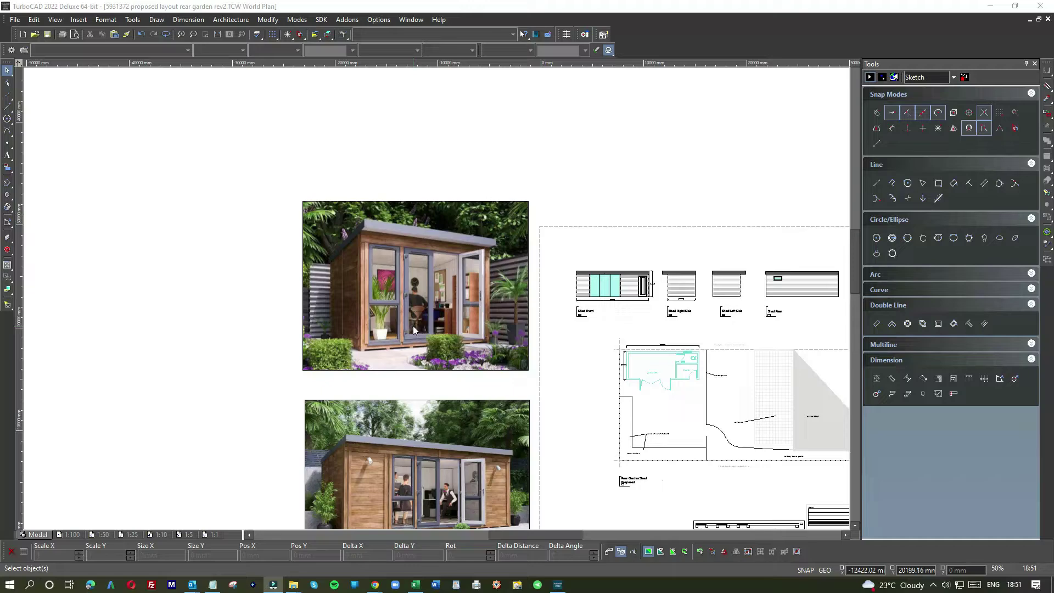
{"action": "scroll", "coordinate": [413, 324], "scroll_direction": "up", "scroll_amount": 2}
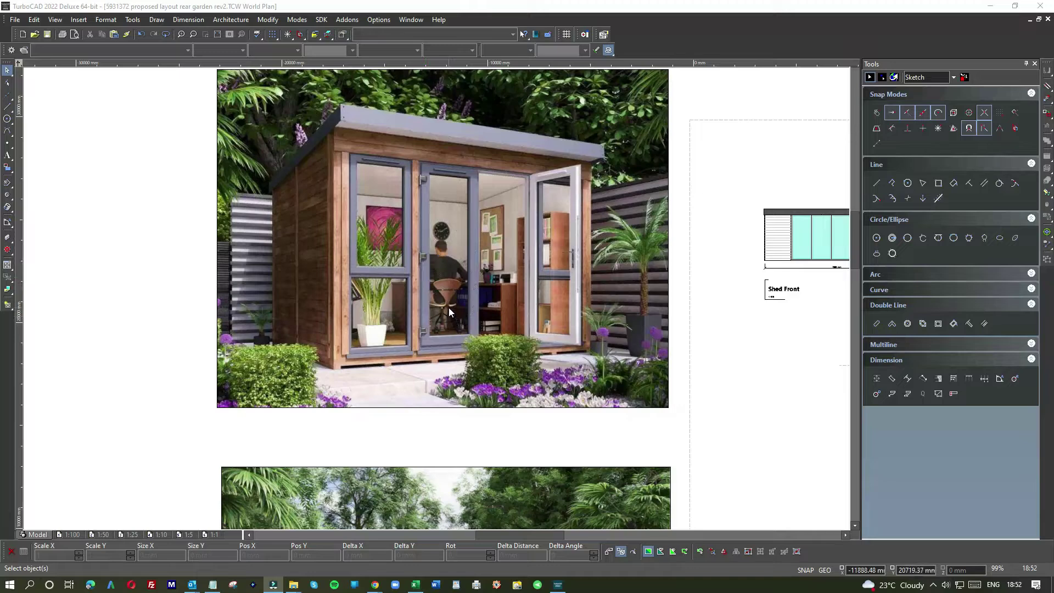
{"action": "scroll", "coordinate": [446, 304], "scroll_direction": "down", "scroll_amount": 2}
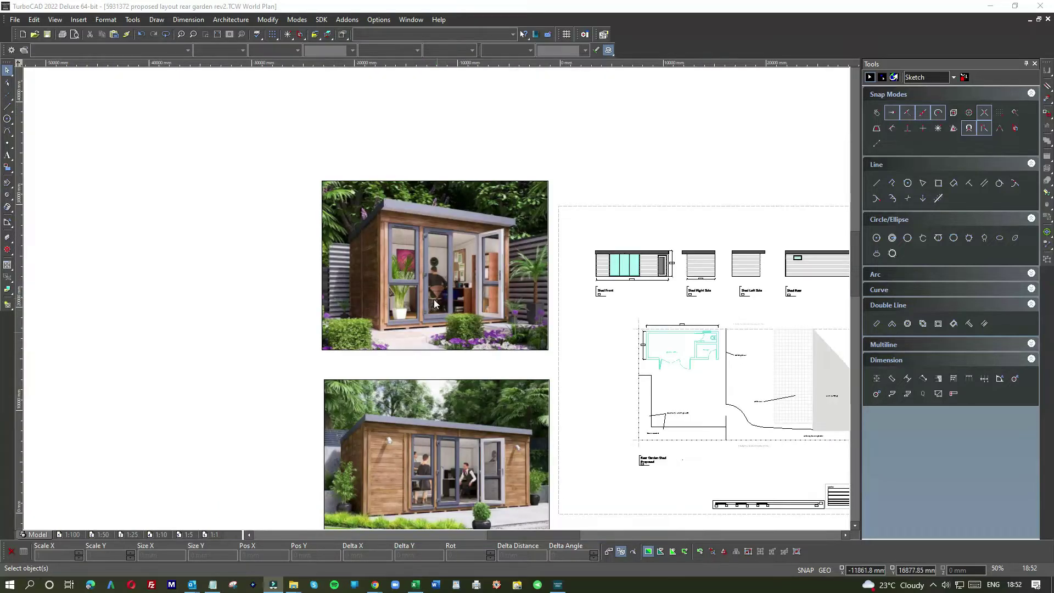
{"action": "scroll", "coordinate": [434, 302], "scroll_direction": "up", "scroll_amount": 2}
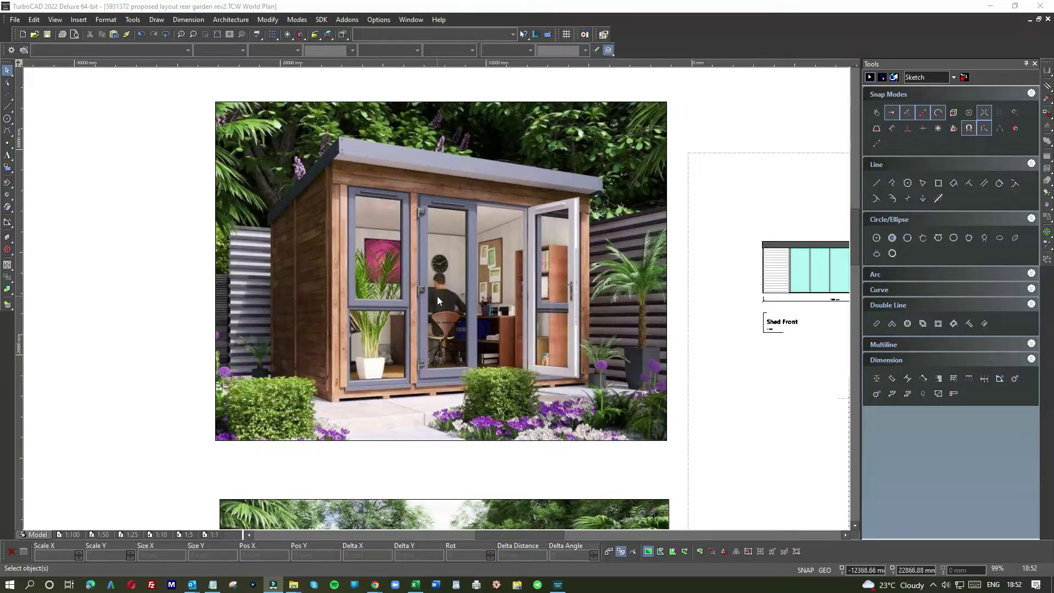
{"action": "scroll", "coordinate": [438, 297], "scroll_direction": "down", "scroll_amount": 4}
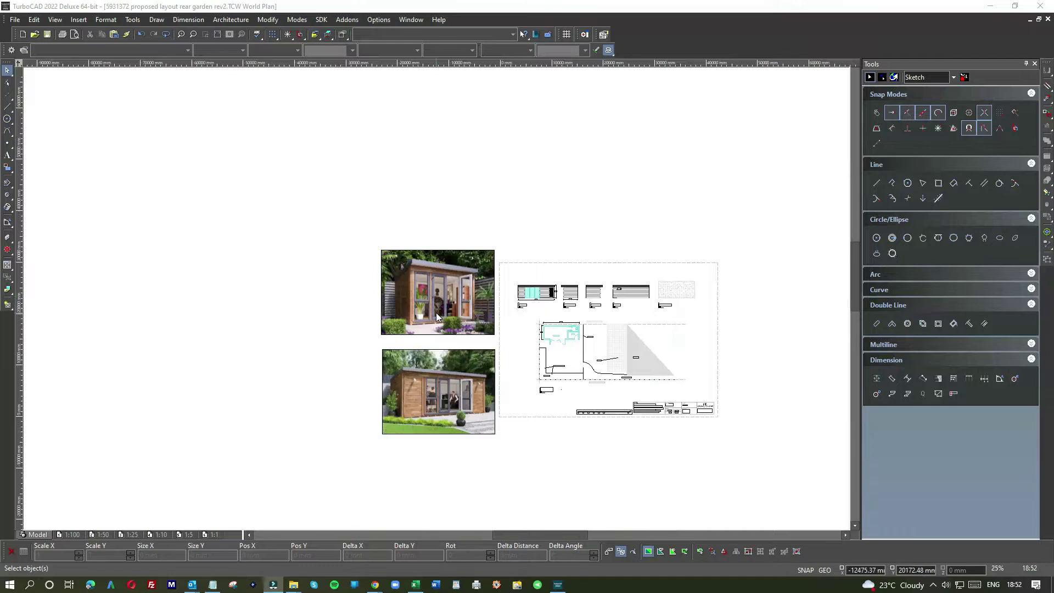
- Examine the lower reference photo of the wider garden office, including its cladding, glazed doors and roof edge
{"action": "scroll", "coordinate": [437, 316], "scroll_direction": "up", "scroll_amount": 2}
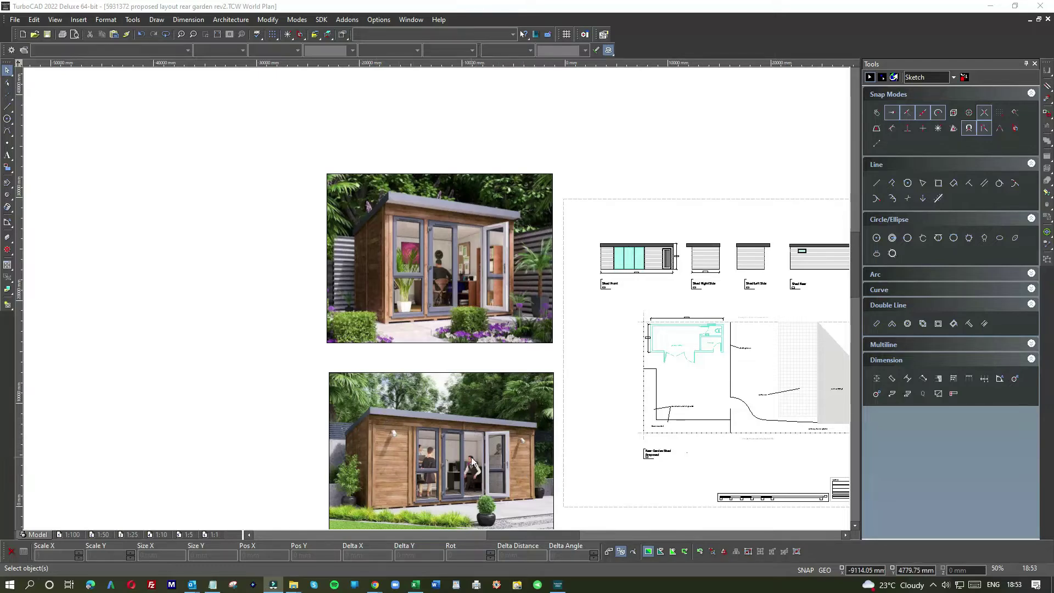
{"action": "scroll", "coordinate": [436, 298], "scroll_direction": "up", "scroll_amount": 5}
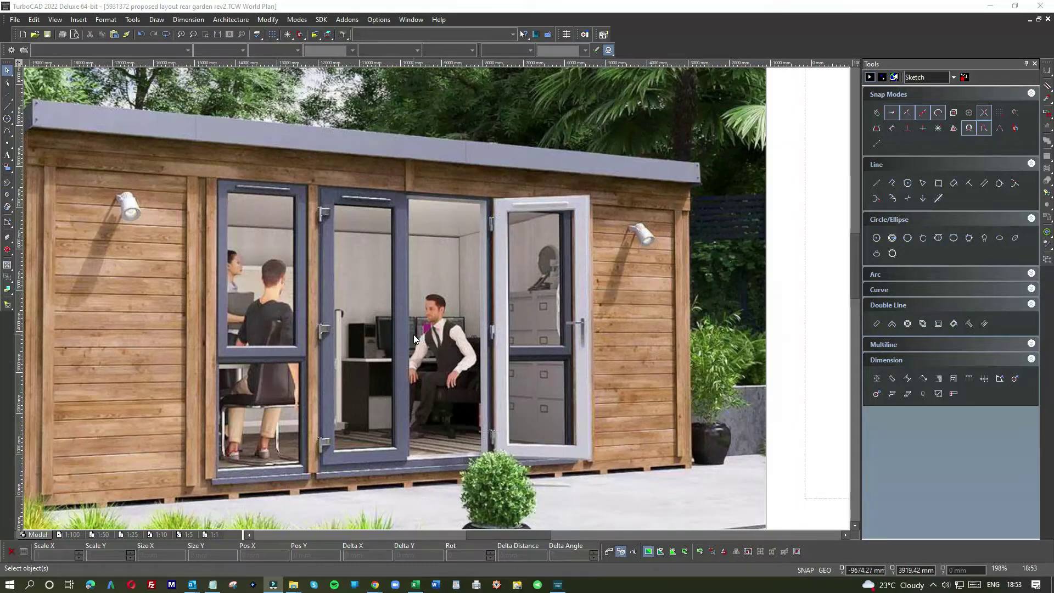
{"action": "scroll", "coordinate": [413, 335], "scroll_direction": "down", "scroll_amount": 2}
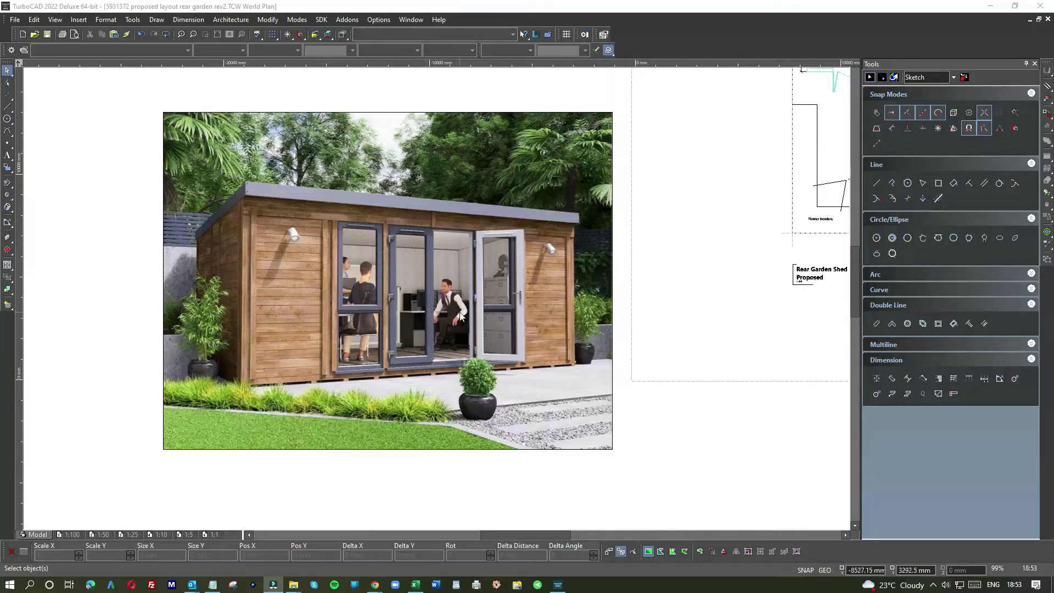
{"action": "scroll", "coordinate": [460, 316], "scroll_direction": "down", "scroll_amount": 5}
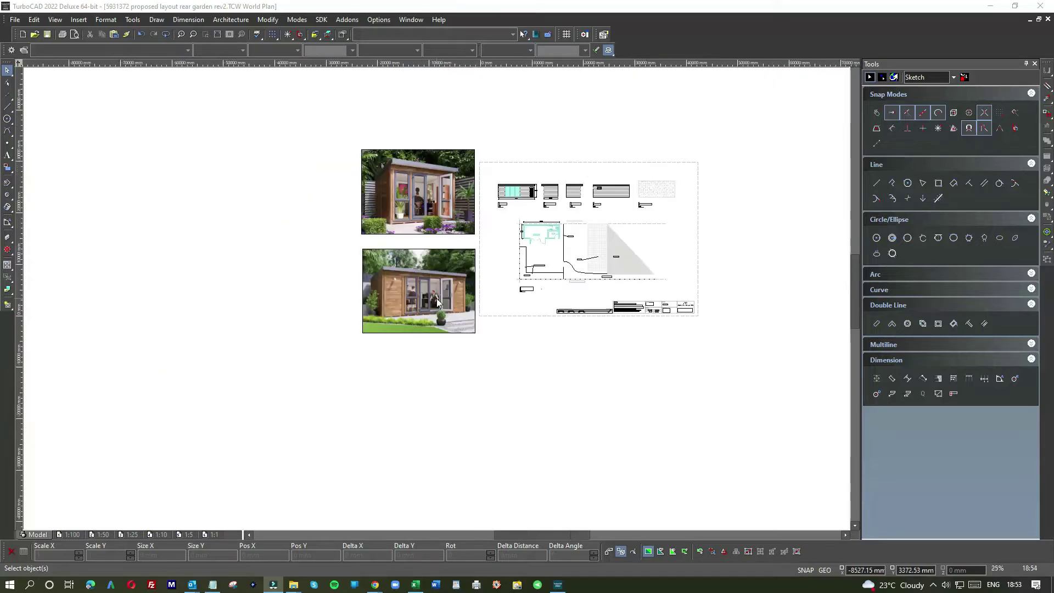
{"action": "scroll", "coordinate": [439, 290], "scroll_direction": "up", "scroll_amount": 2}
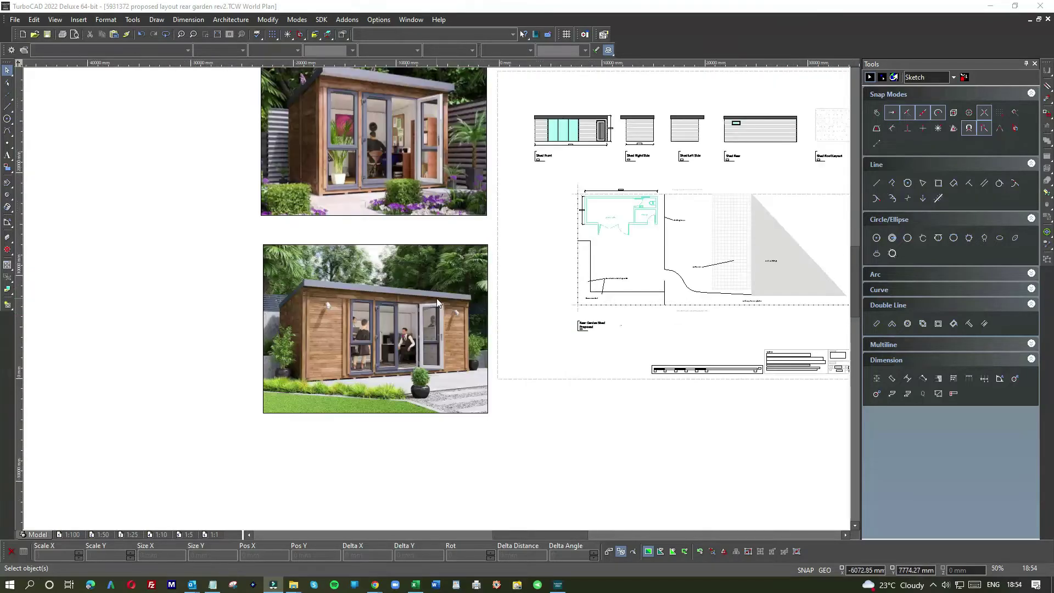
{"action": "scroll", "coordinate": [461, 271], "scroll_direction": "down", "scroll_amount": 2}
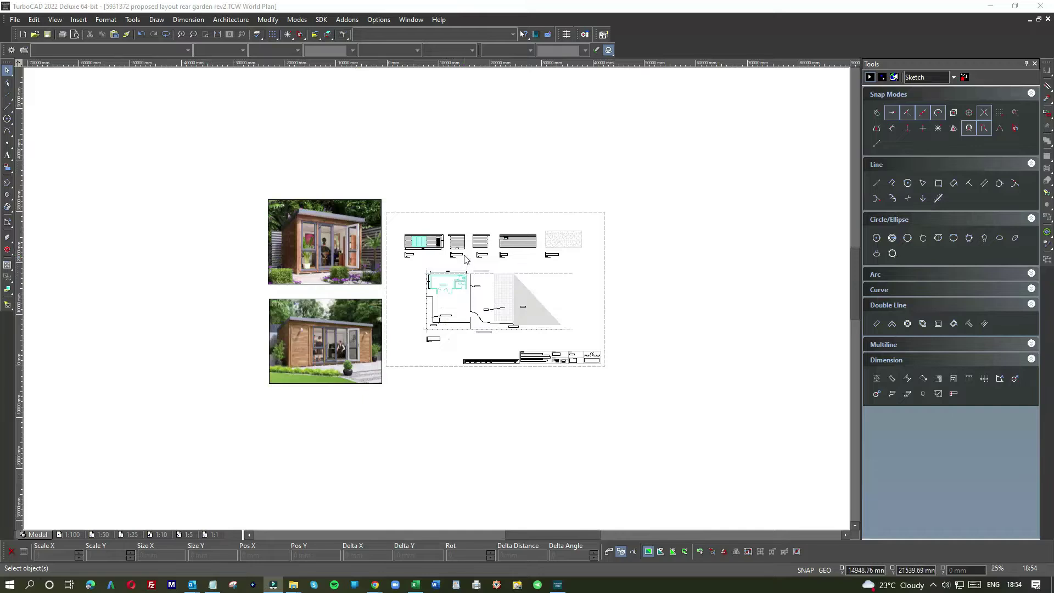
- Review the shed elevations and the proposed floor plan with its garden office, toilet and storage room
{"action": "scroll", "coordinate": [436, 304], "scroll_direction": "up", "scroll_amount": 4}
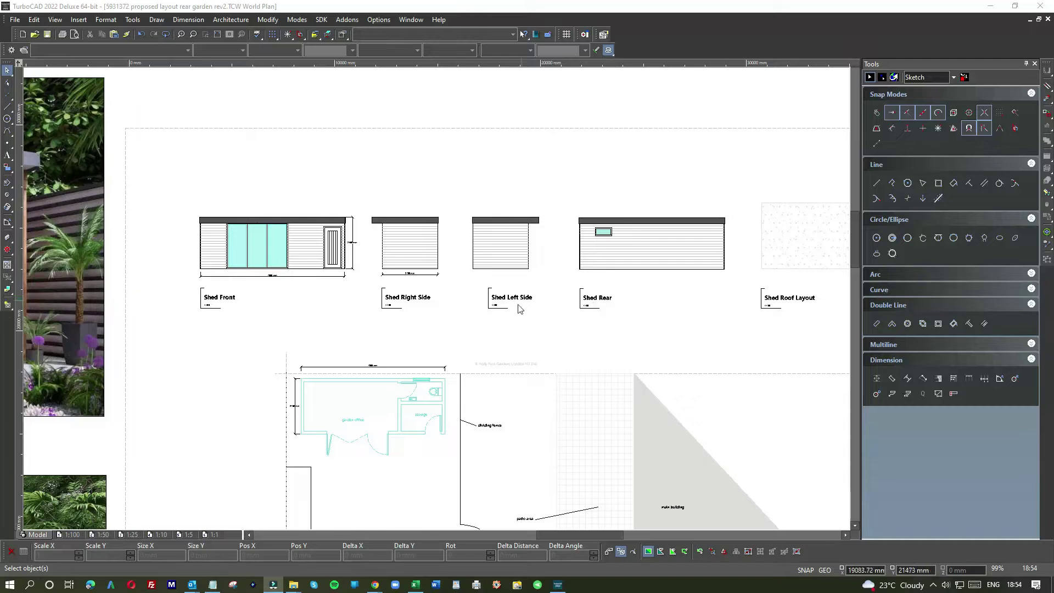
{"action": "scroll", "coordinate": [424, 447], "scroll_direction": "down", "scroll_amount": 3}
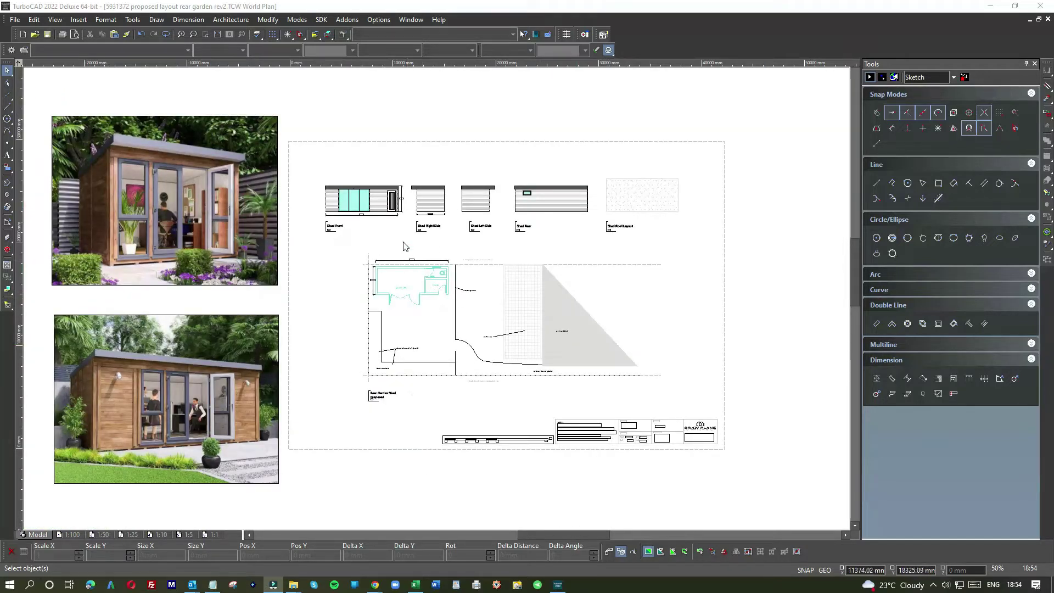
{"action": "scroll", "coordinate": [376, 304], "scroll_direction": "up", "scroll_amount": 4}
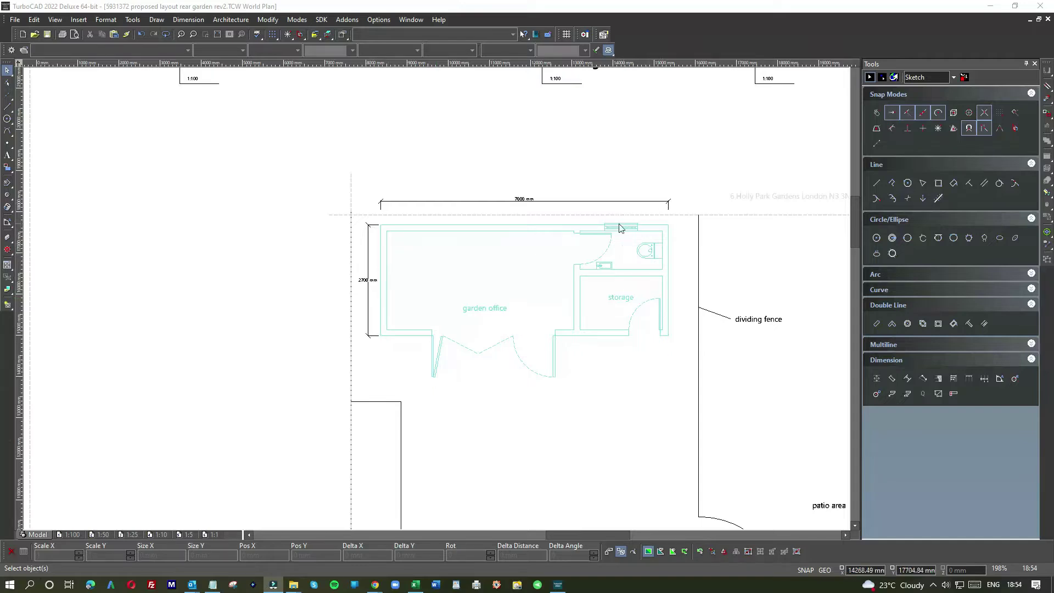
{"action": "scroll", "coordinate": [447, 264], "scroll_direction": "down", "scroll_amount": 2}
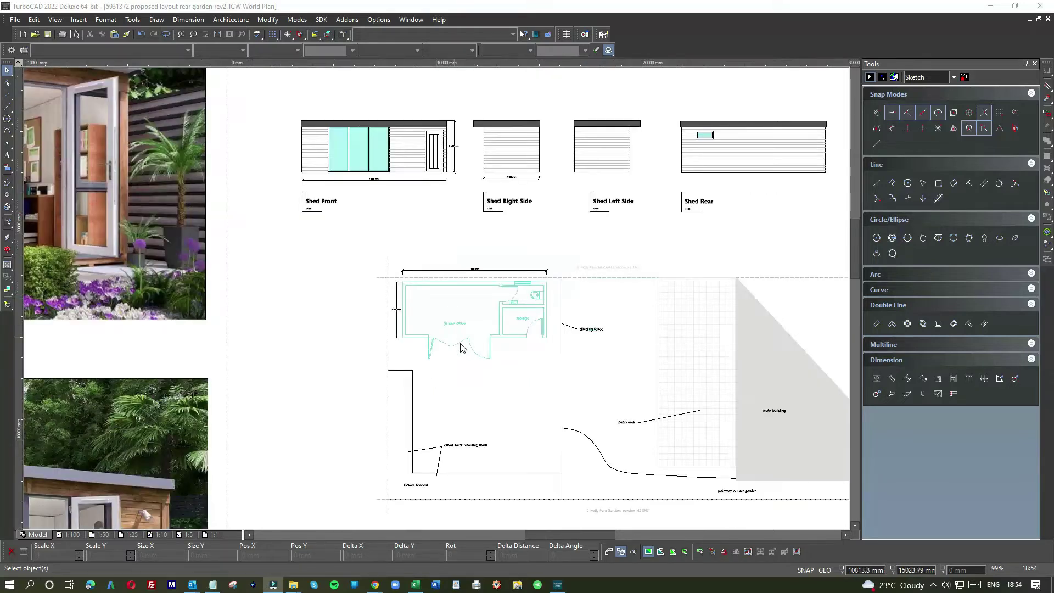
{"action": "scroll", "coordinate": [476, 328], "scroll_direction": "up", "scroll_amount": 2}
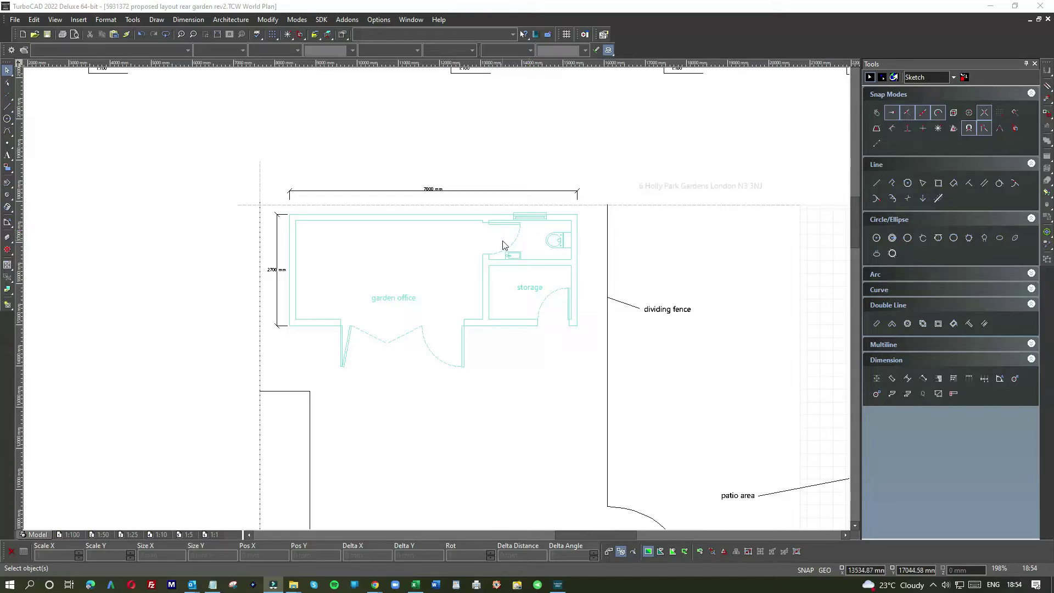
{"action": "scroll", "coordinate": [502, 245], "scroll_direction": "down", "scroll_amount": 2}
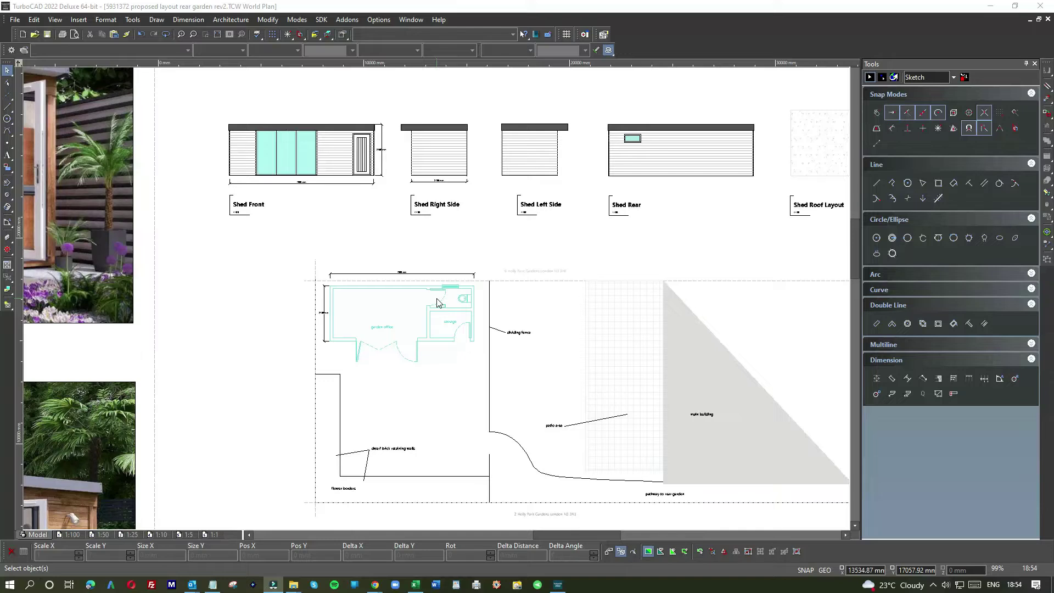
{"action": "scroll", "coordinate": [438, 302], "scroll_direction": "up", "scroll_amount": 2}
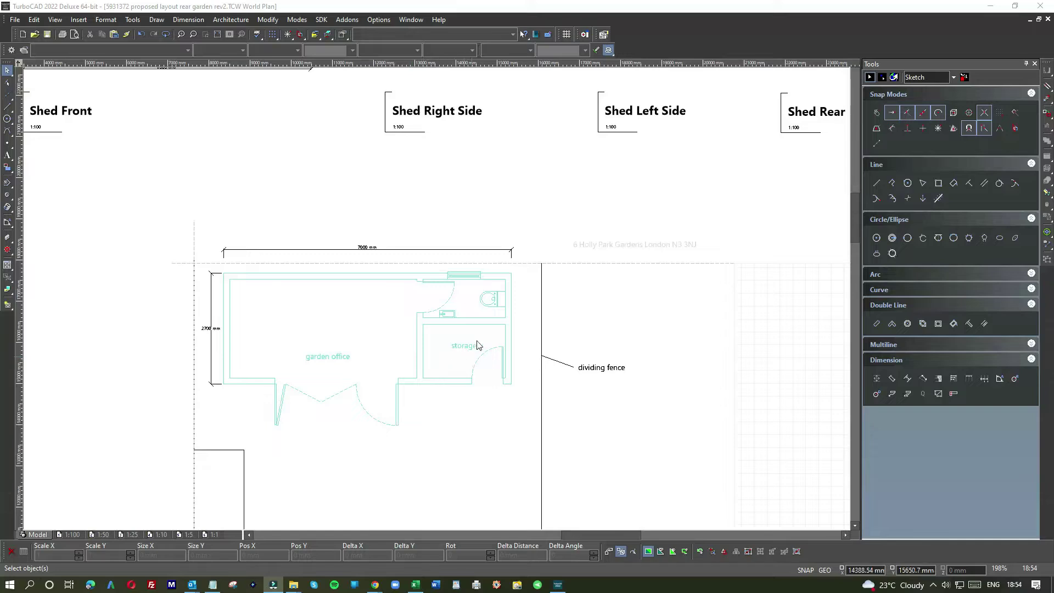
{"action": "scroll", "coordinate": [463, 343], "scroll_direction": "down", "scroll_amount": 2}
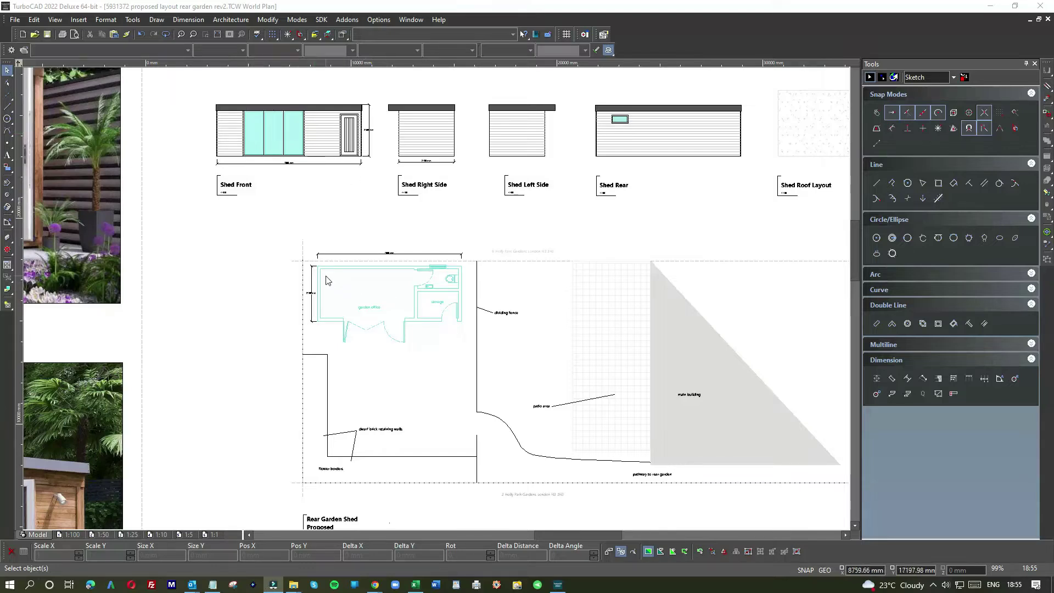
- Inspect the garden office's wall corner beside the site boundaries, and the glazing, cladding and storage door on the Shed Front elevation
{"action": "scroll", "coordinate": [328, 280], "scroll_direction": "up", "scroll_amount": 4}
{"action": "scroll", "coordinate": [423, 291], "scroll_direction": "up", "scroll_amount": 2}
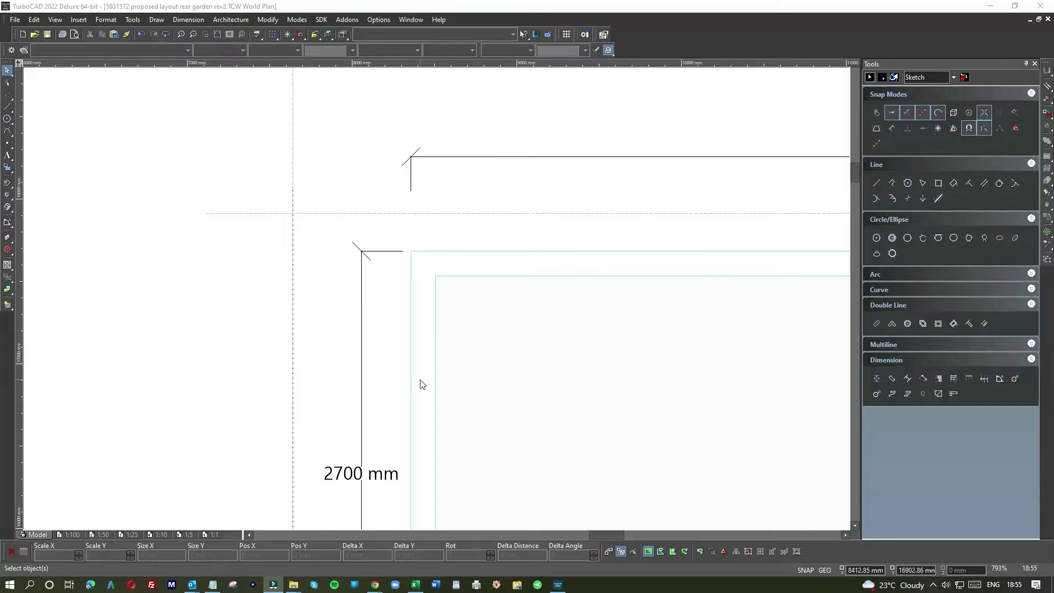
{"action": "scroll", "coordinate": [437, 303], "scroll_direction": "down", "scroll_amount": 3}
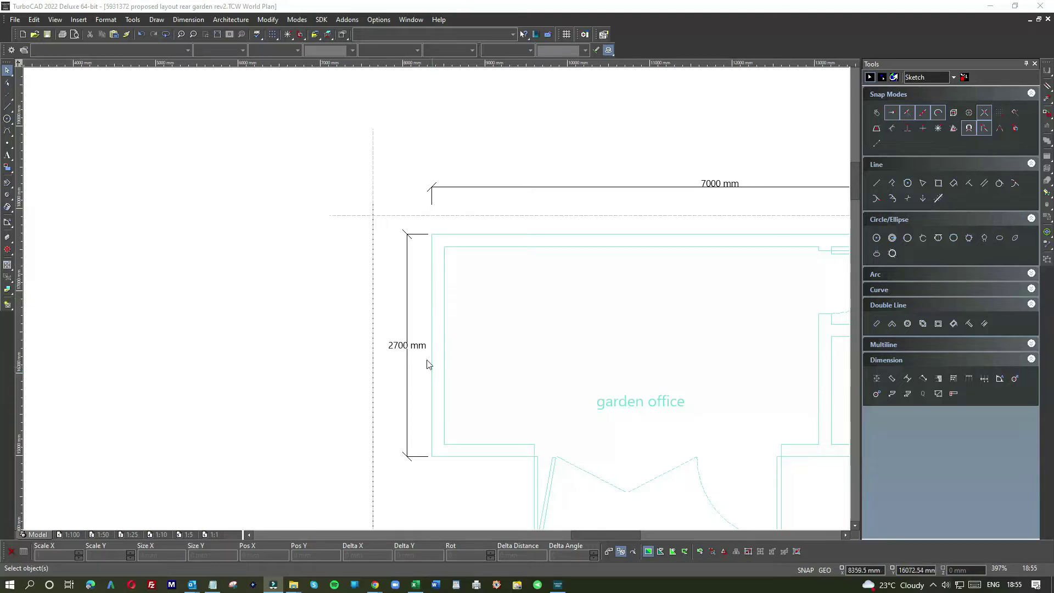
{"action": "scroll", "coordinate": [423, 301], "scroll_direction": "down", "scroll_amount": 2}
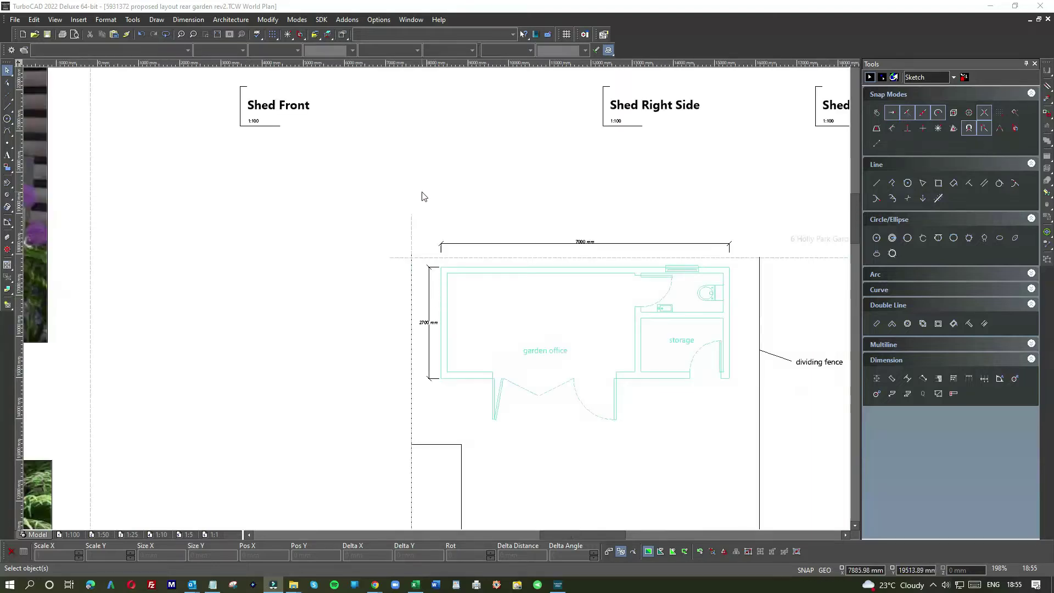
{"action": "scroll", "coordinate": [425, 195], "scroll_direction": "down", "scroll_amount": 2}
{"action": "scroll", "coordinate": [443, 211], "scroll_direction": "up", "scroll_amount": 6}
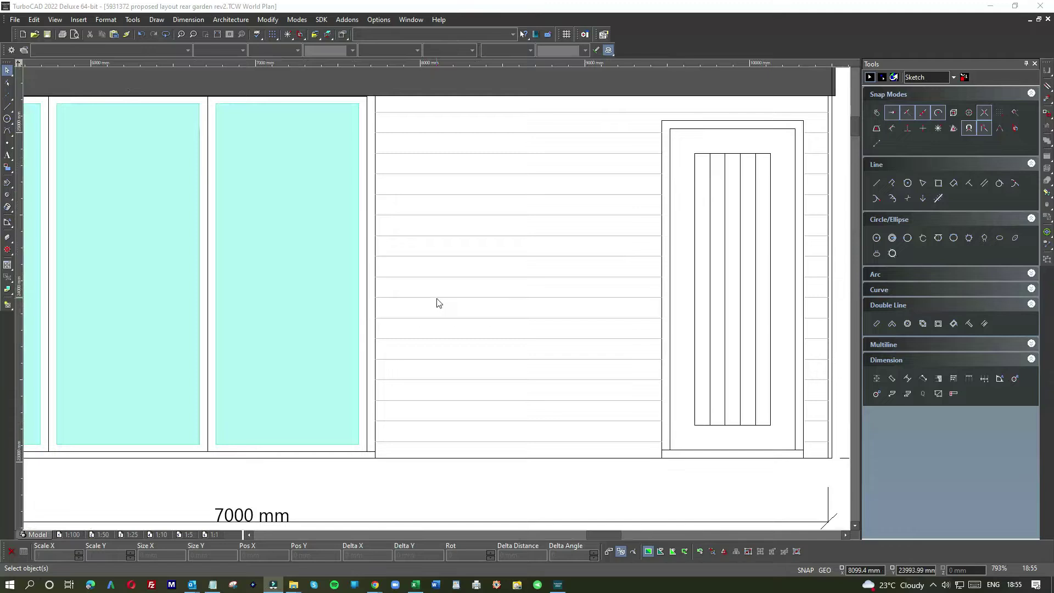
{"action": "scroll", "coordinate": [436, 299], "scroll_direction": "down", "scroll_amount": 6}
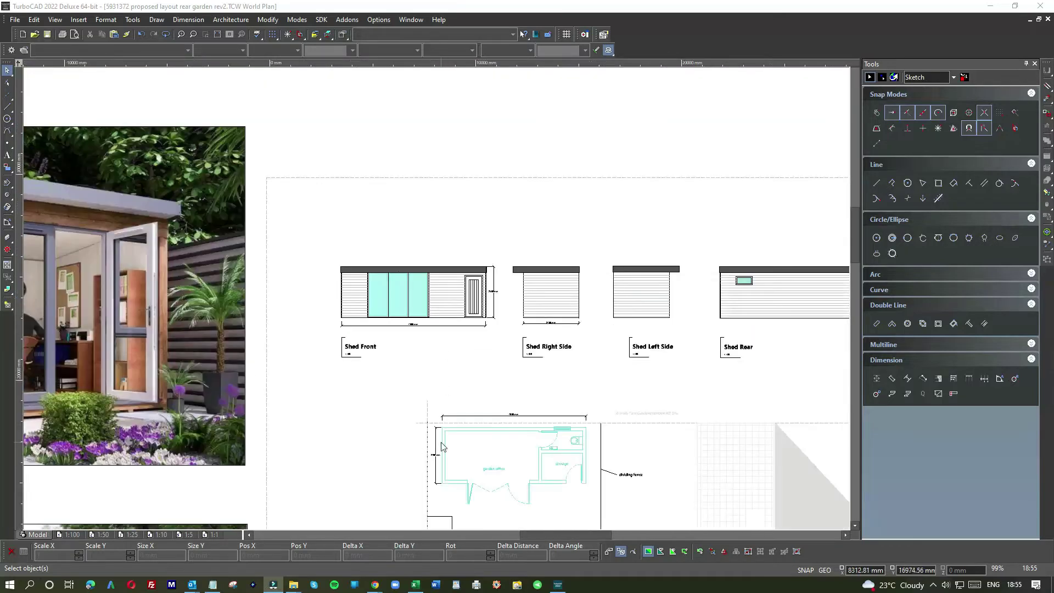
- Inspect the toilet compartment, storage room and door openings on the shed floor plan, and their position beside the dividing fence
{"action": "scroll", "coordinate": [438, 300], "scroll_direction": "up", "scroll_amount": 4}
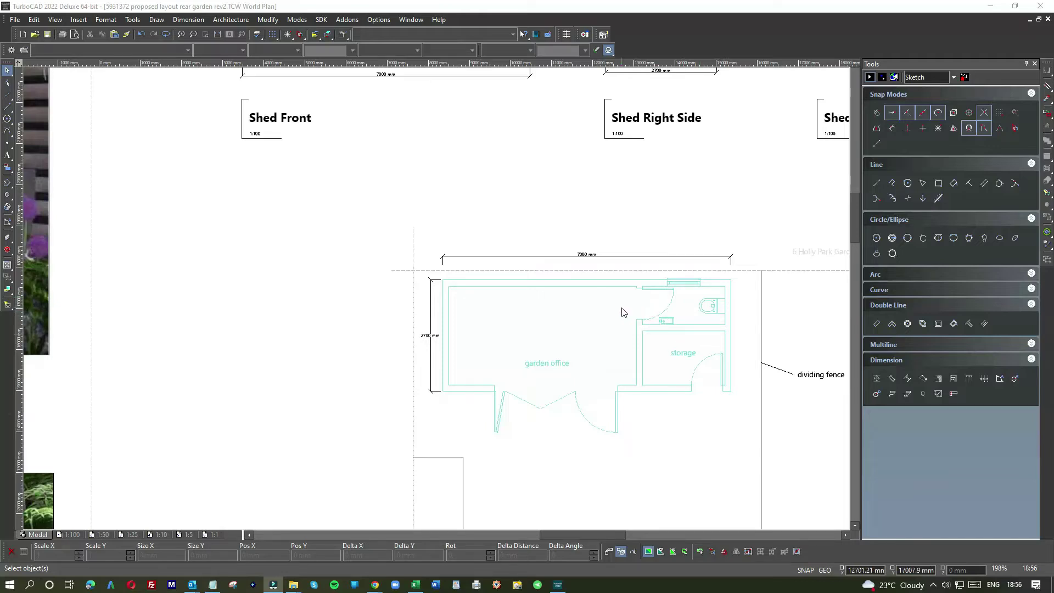
{"action": "scroll", "coordinate": [437, 303], "scroll_direction": "down", "scroll_amount": 2}
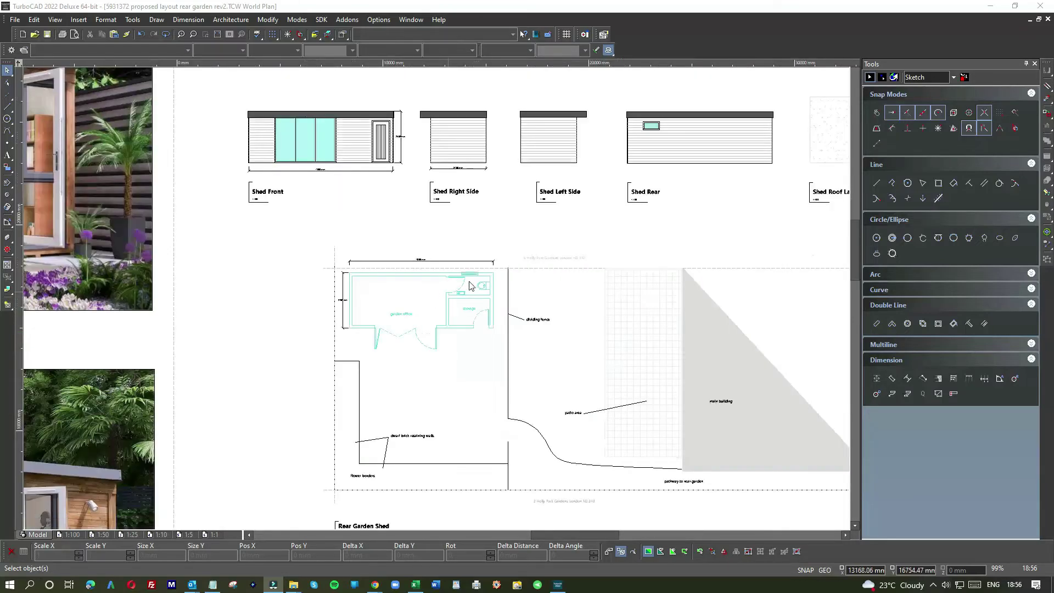
{"action": "scroll", "coordinate": [480, 286], "scroll_direction": "up", "scroll_amount": 2}
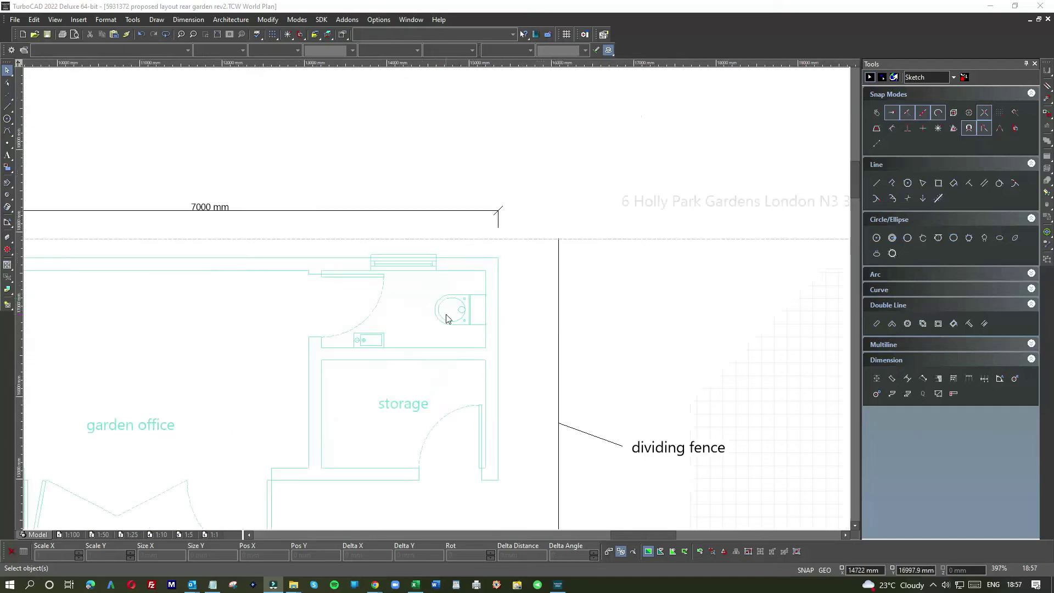
{"action": "scroll", "coordinate": [447, 319], "scroll_direction": "down", "scroll_amount": 1}
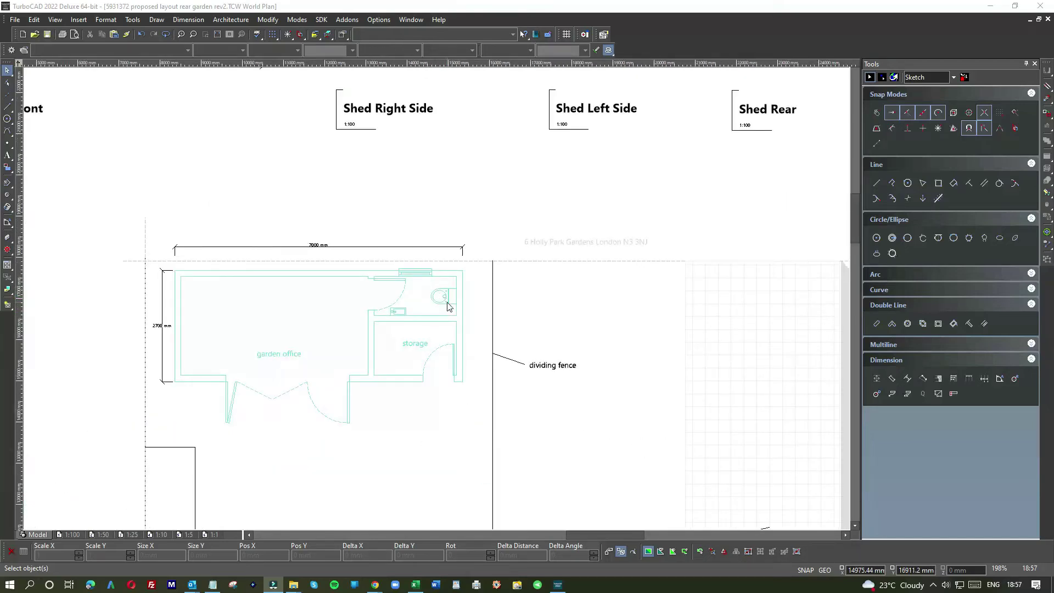
{"action": "scroll", "coordinate": [447, 305], "scroll_direction": "down", "scroll_amount": 1}
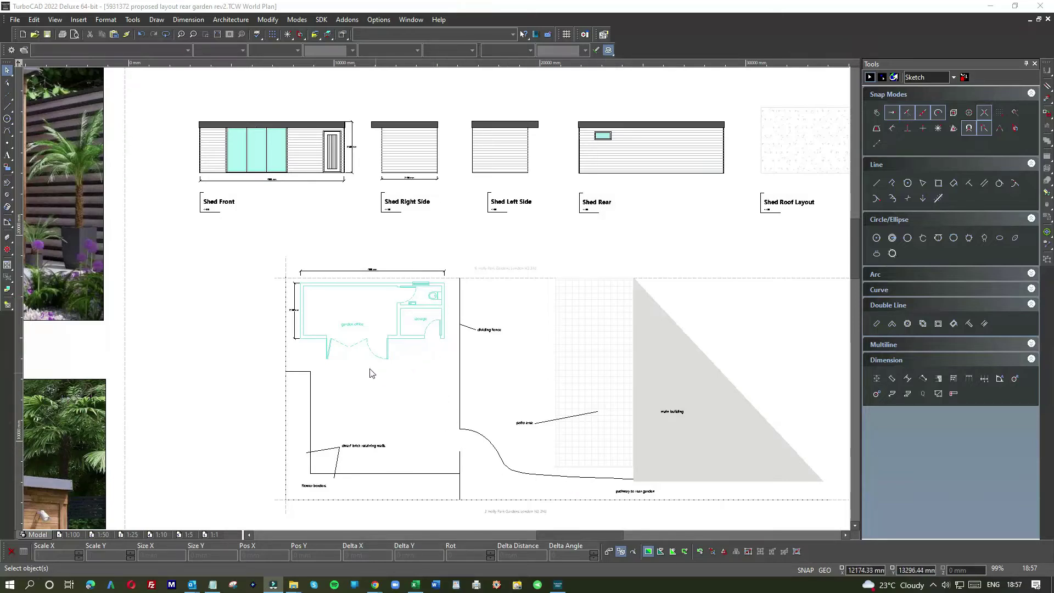
{"action": "scroll", "coordinate": [398, 323], "scroll_direction": "up", "scroll_amount": 2}
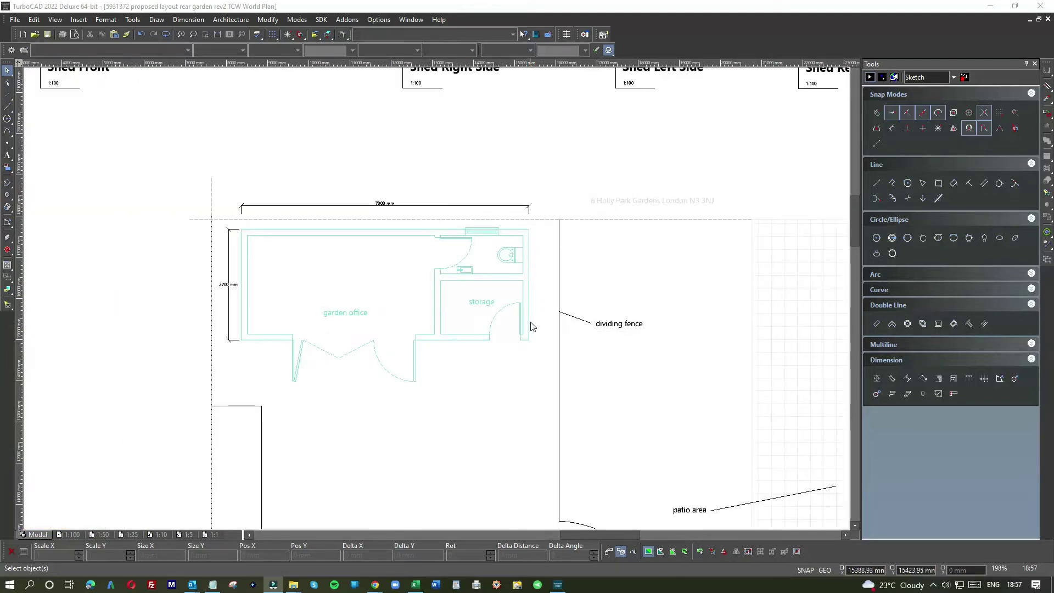
{"action": "scroll", "coordinate": [427, 250], "scroll_direction": "down", "scroll_amount": 2}
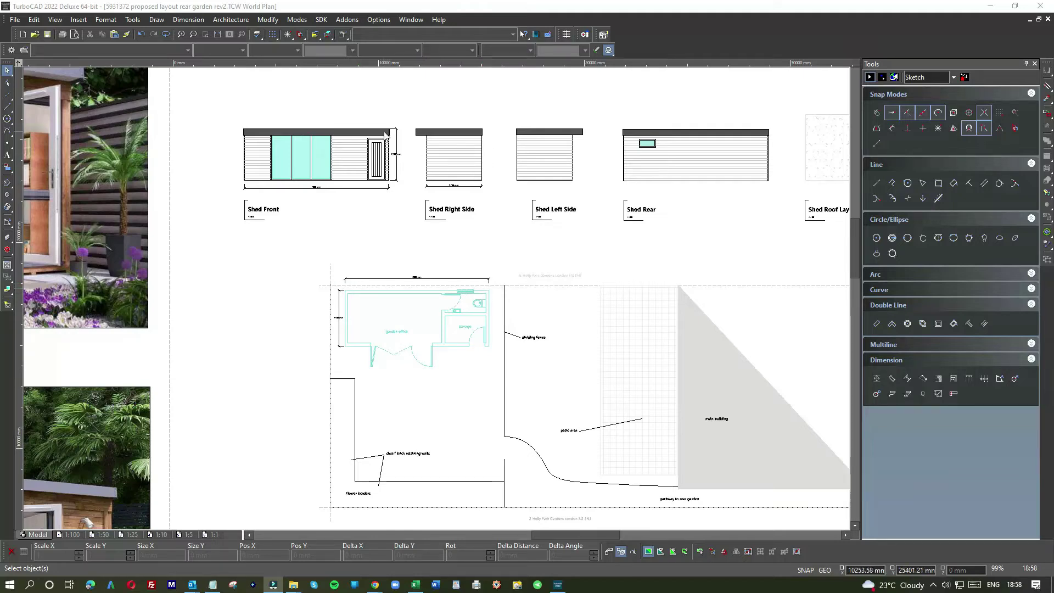
- Inspect the roof fascia, glazing and storage door on the Shed Front elevation, and compare them with the lower reference photo
{"action": "scroll", "coordinate": [379, 165], "scroll_direction": "up", "scroll_amount": 5}
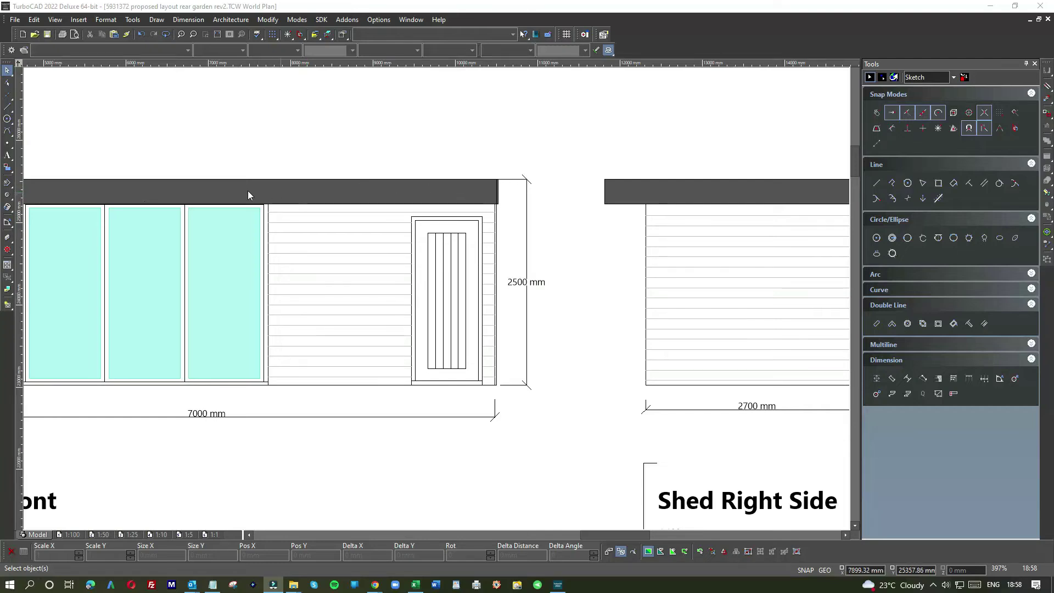
{"action": "scroll", "coordinate": [437, 298], "scroll_direction": "down", "scroll_amount": 3}
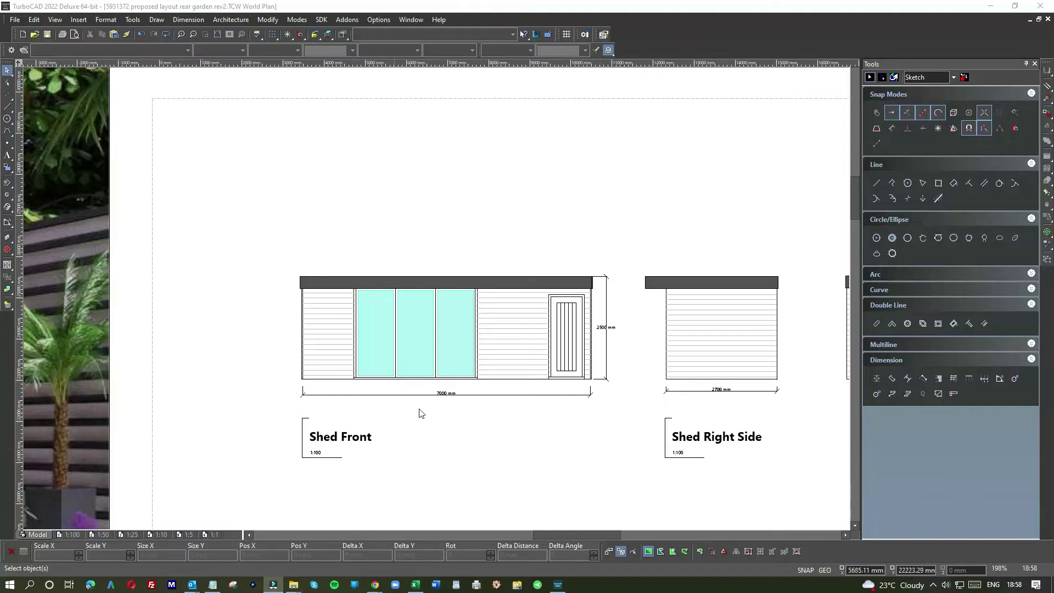
{"action": "scroll", "coordinate": [431, 410], "scroll_direction": "down", "scroll_amount": 2}
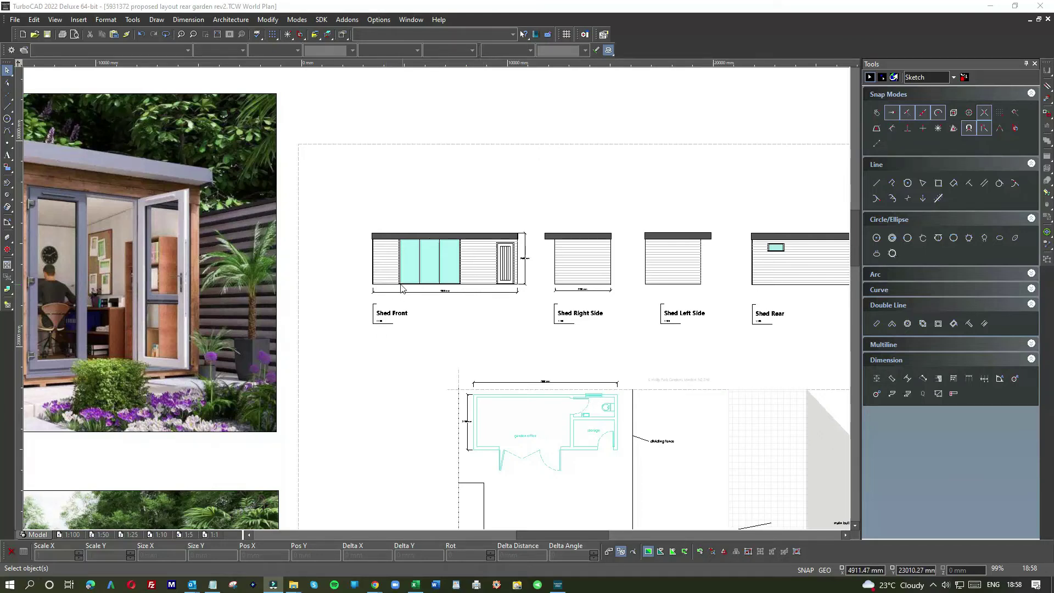
{"action": "scroll", "coordinate": [378, 289], "scroll_direction": "down", "scroll_amount": 5}
{"action": "scroll", "coordinate": [438, 303], "scroll_direction": "up", "scroll_amount": 3}
{"action": "scroll", "coordinate": [438, 303], "scroll_direction": "up", "scroll_amount": 4}
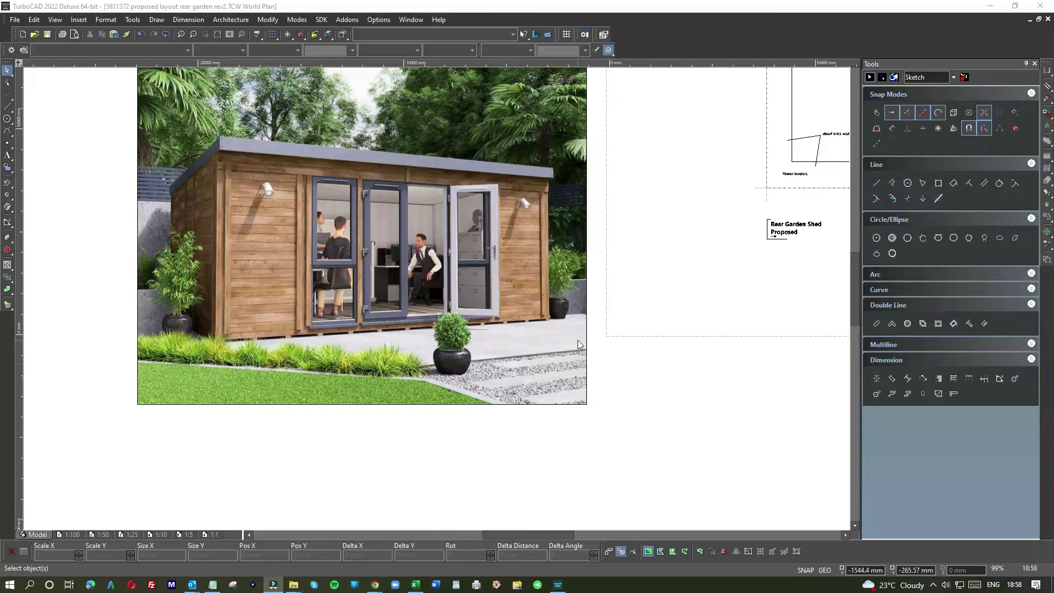
{"action": "scroll", "coordinate": [437, 302], "scroll_direction": "down", "scroll_amount": 2}
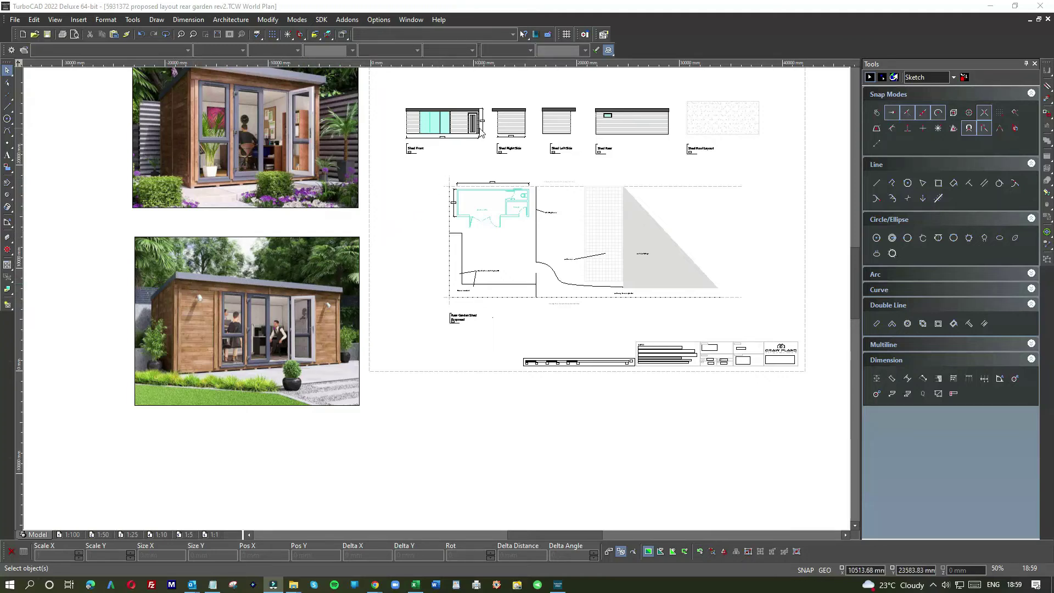
- Examine the roof overhang on the Shed Right Side and Shed Left Side elevations, the Shed Rear window, and the shed floor plan
{"action": "scroll", "coordinate": [570, 119], "scroll_direction": "up", "scroll_amount": 5}
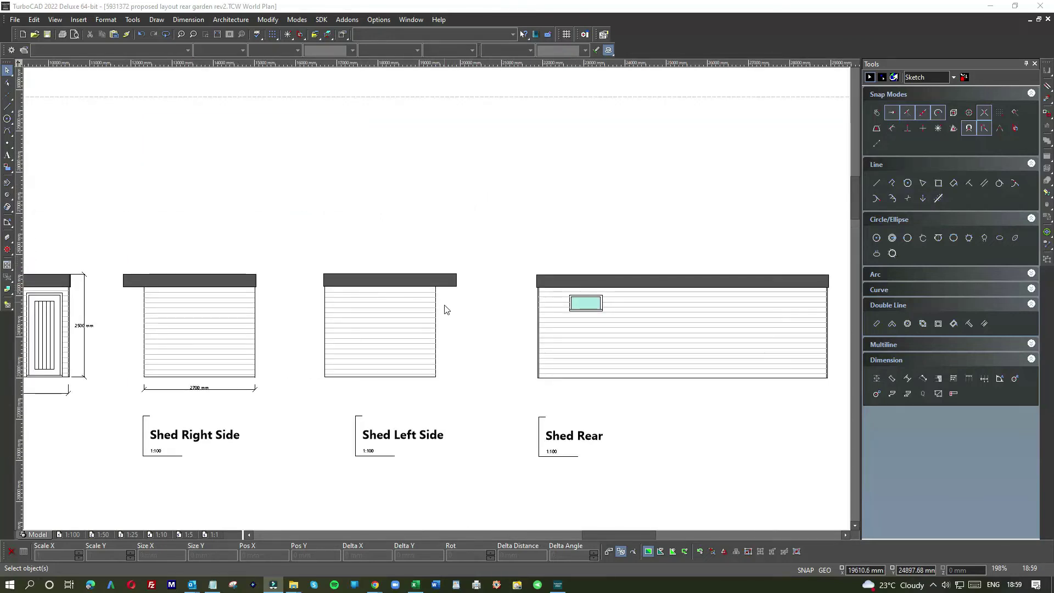
{"action": "scroll", "coordinate": [444, 336], "scroll_direction": "down", "scroll_amount": 5}
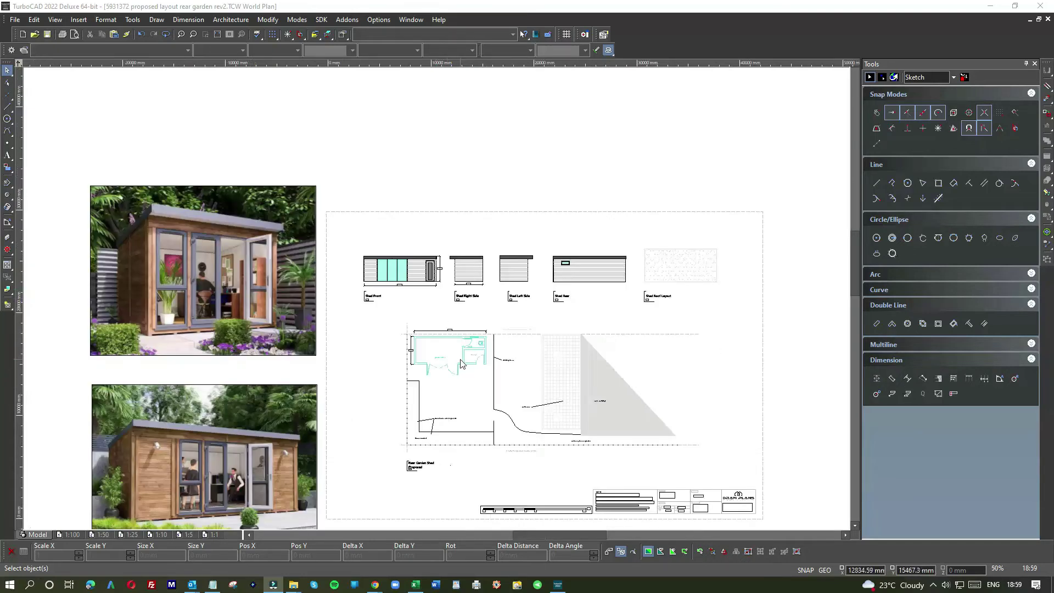
{"action": "scroll", "coordinate": [459, 354], "scroll_direction": "up", "scroll_amount": 5}
{"action": "scroll", "coordinate": [438, 303], "scroll_direction": "down", "scroll_amount": 5}
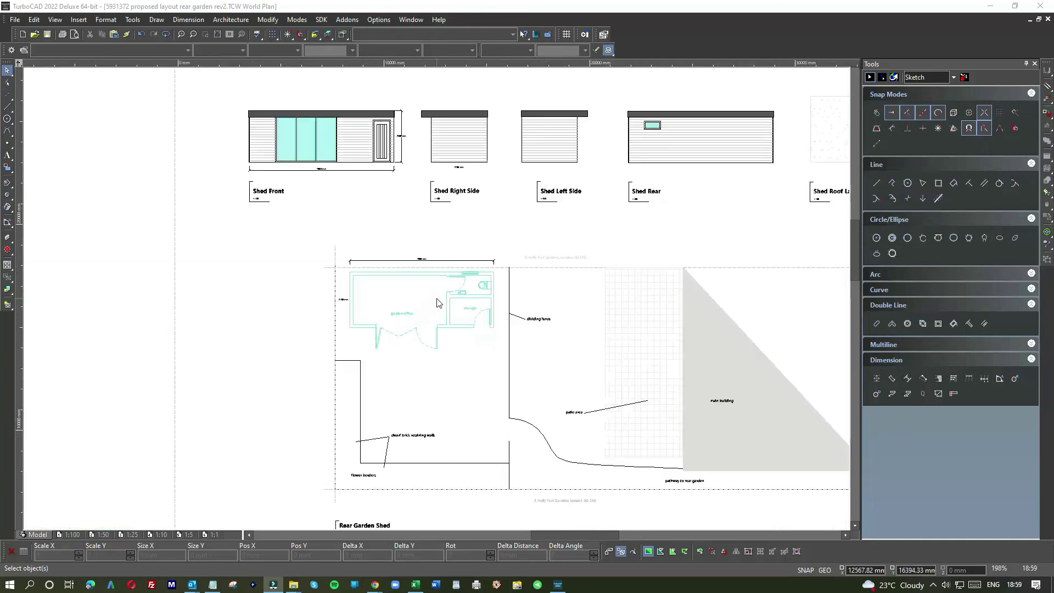
{"action": "scroll", "coordinate": [435, 299], "scroll_direction": "down", "scroll_amount": 2}
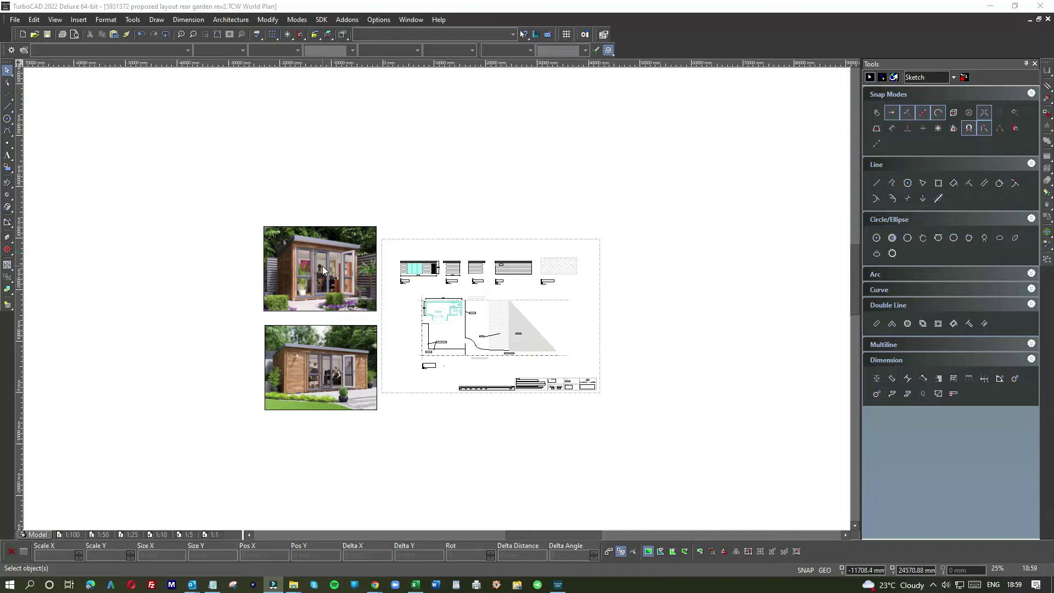
- Compare the shed elevations and the proposed rear garden plan with the two reference photos, including the patio area and main building
{"action": "scroll", "coordinate": [436, 311], "scroll_direction": "up", "scroll_amount": 4}
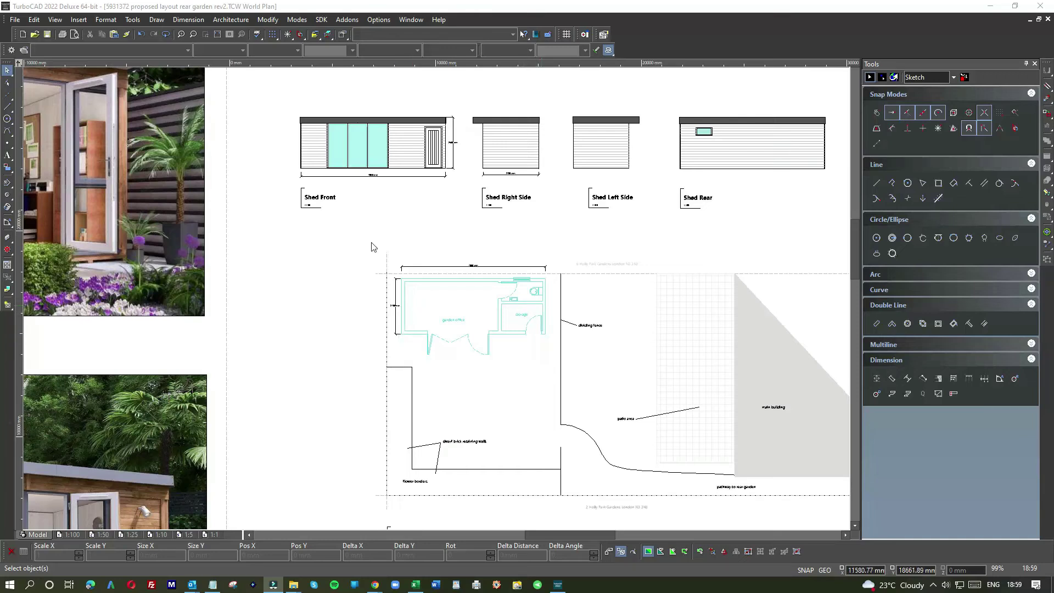
{"action": "scroll", "coordinate": [369, 242], "scroll_direction": "down", "scroll_amount": 2}
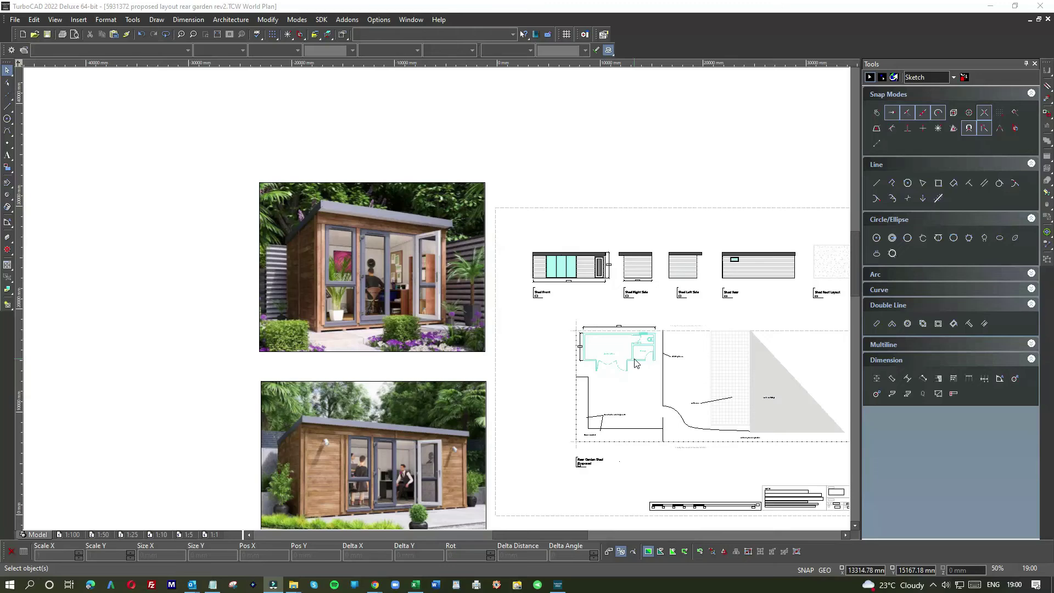
{"action": "scroll", "coordinate": [635, 364], "scroll_direction": "down", "scroll_amount": 2}
{"action": "scroll", "coordinate": [437, 301], "scroll_direction": "up", "scroll_amount": 6}
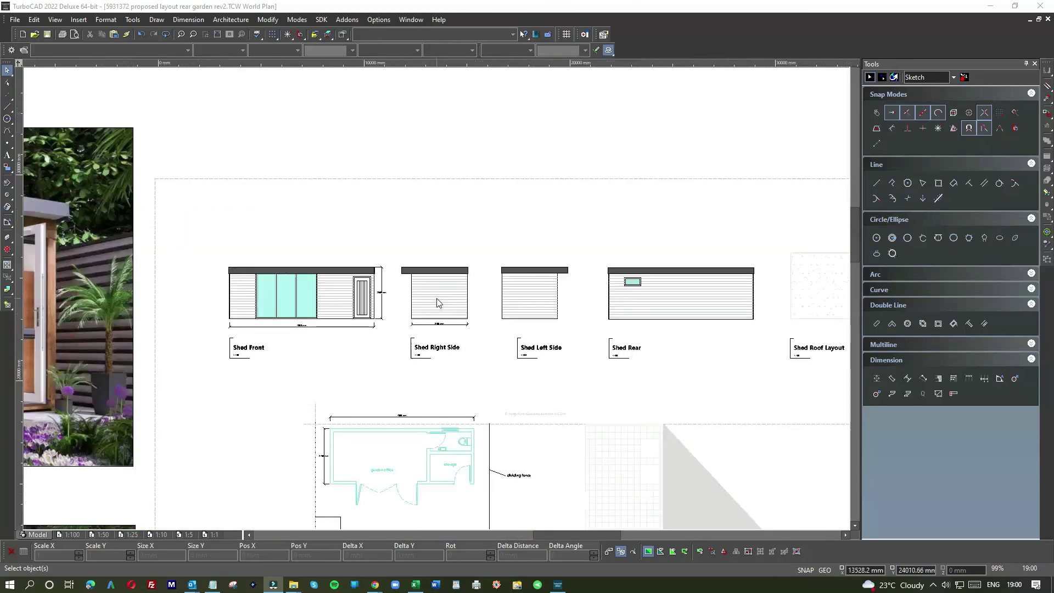
{"action": "scroll", "coordinate": [436, 301], "scroll_direction": "down", "scroll_amount": 2}
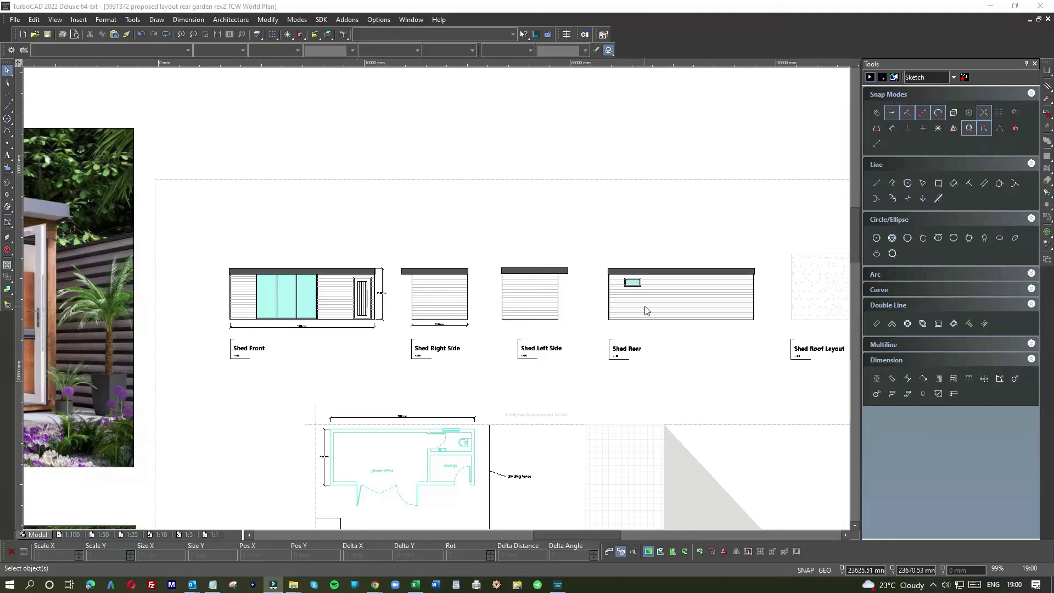
{"action": "scroll", "coordinate": [646, 311], "scroll_direction": "down", "scroll_amount": 2}
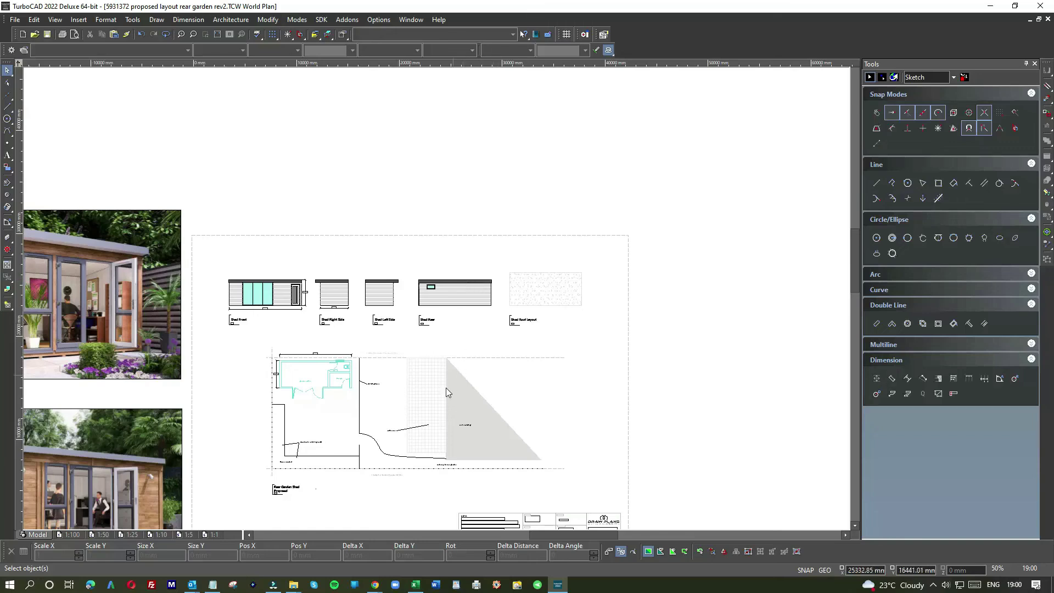
{"action": "scroll", "coordinate": [437, 401], "scroll_direction": "down", "scroll_amount": 1}
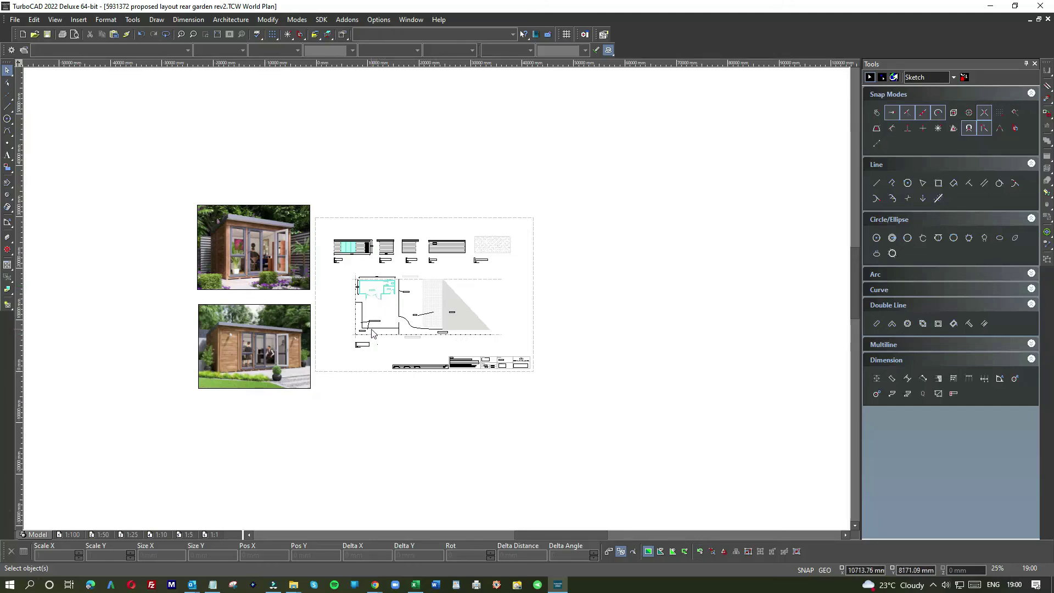
- Review the dimensioned front and side elevations, the garden office floor plan with its dividing fence, and the overall drawing sheet
{"action": "scroll", "coordinate": [371, 333], "scroll_direction": "up", "scroll_amount": 3}
{"action": "scroll", "coordinate": [459, 314], "scroll_direction": "up", "scroll_amount": 5}
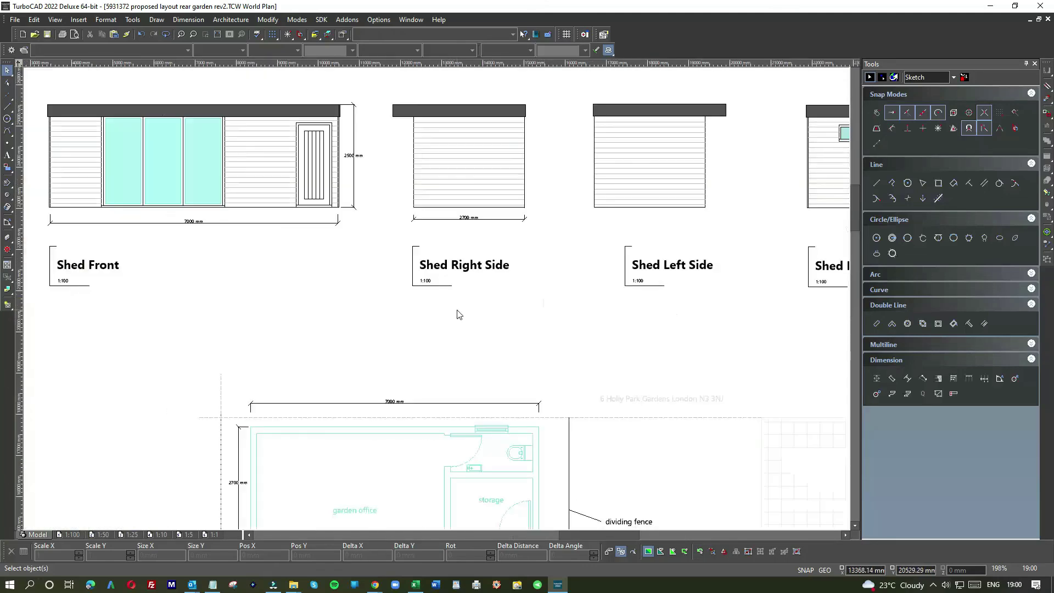
{"action": "scroll", "coordinate": [439, 302], "scroll_direction": "down", "scroll_amount": 3}
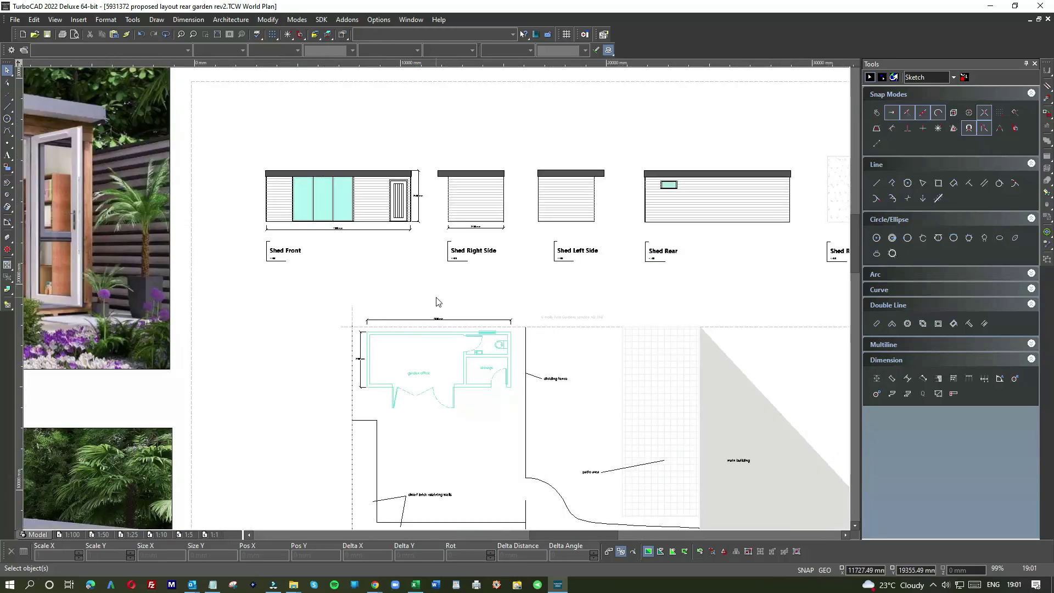
{"action": "scroll", "coordinate": [438, 303], "scroll_direction": "down", "scroll_amount": 2}
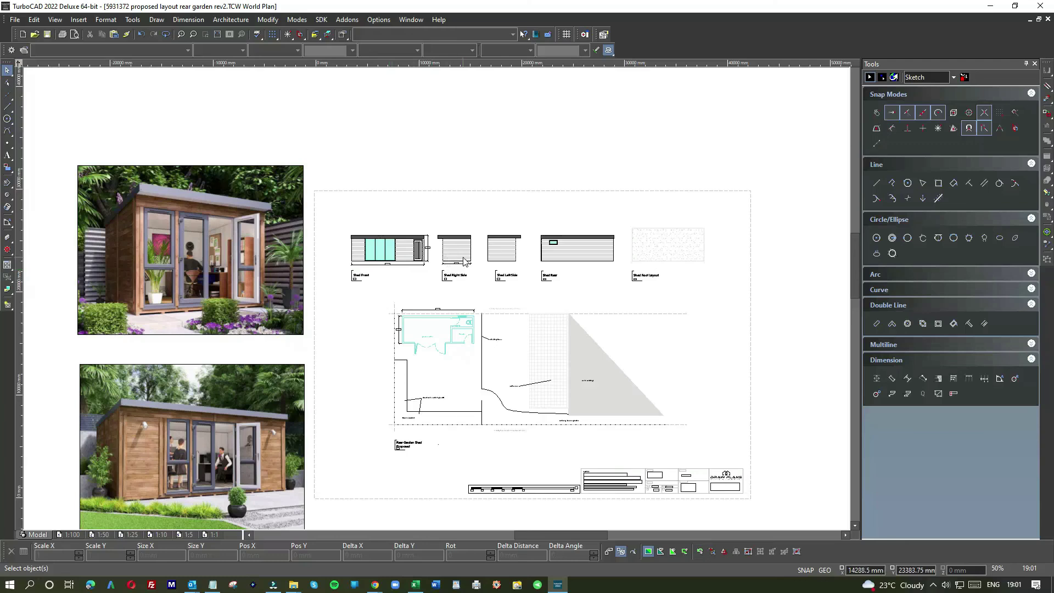
{"action": "scroll", "coordinate": [461, 262], "scroll_direction": "up", "scroll_amount": 3}
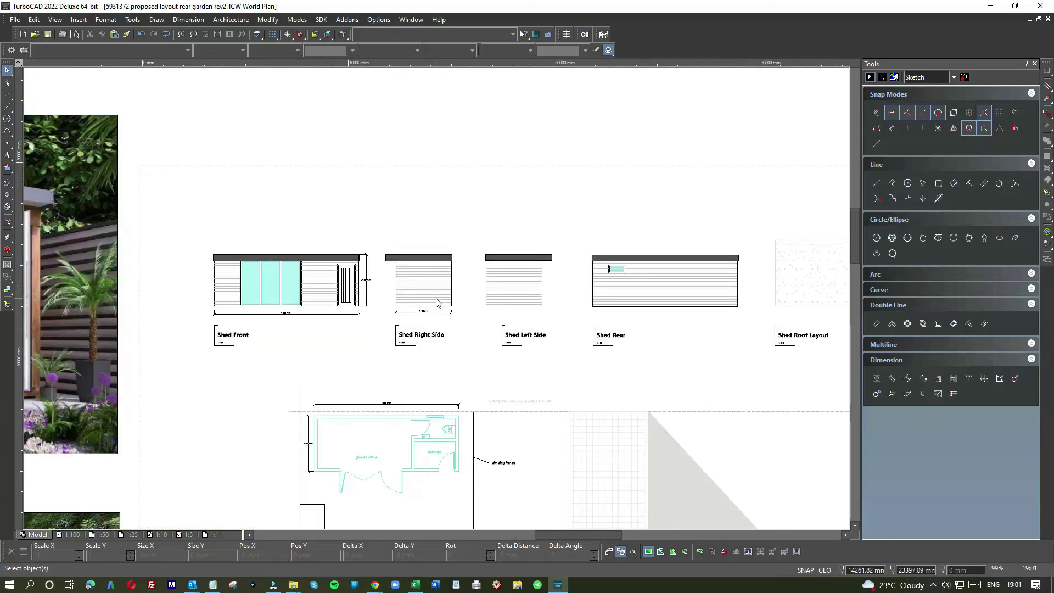
{"action": "scroll", "coordinate": [437, 302], "scroll_direction": "down", "scroll_amount": 3}
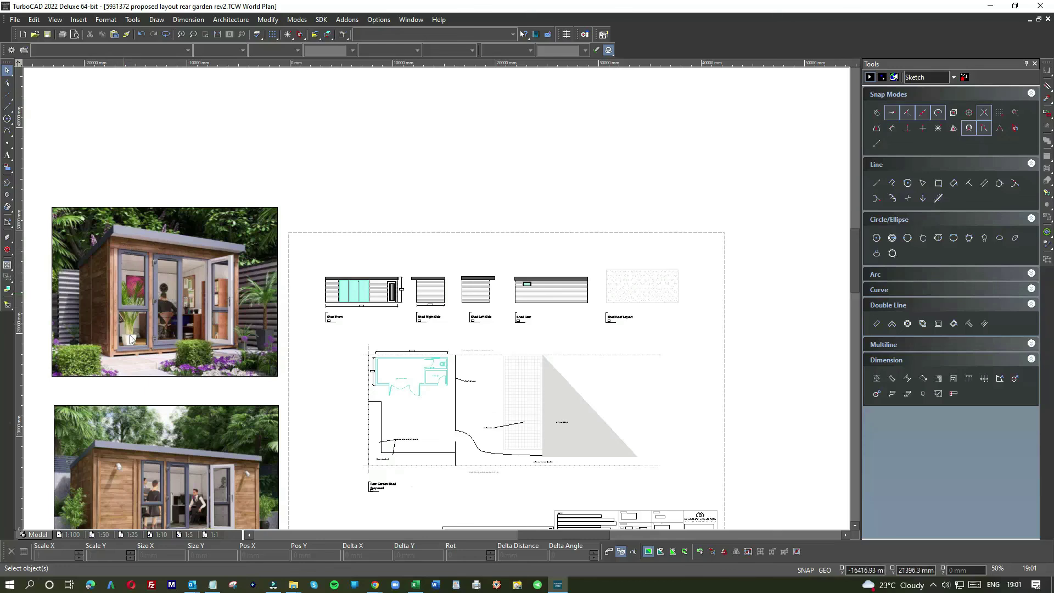
{"action": "scroll", "coordinate": [438, 302], "scroll_direction": "down", "scroll_amount": 2}
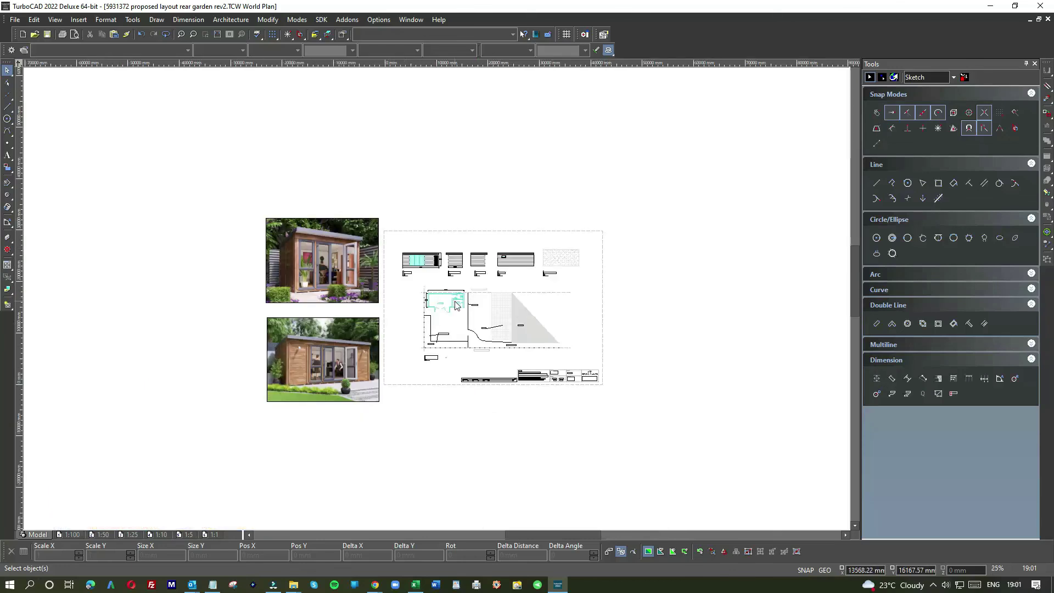
{"action": "scroll", "coordinate": [455, 305], "scroll_direction": "up", "scroll_amount": 4}
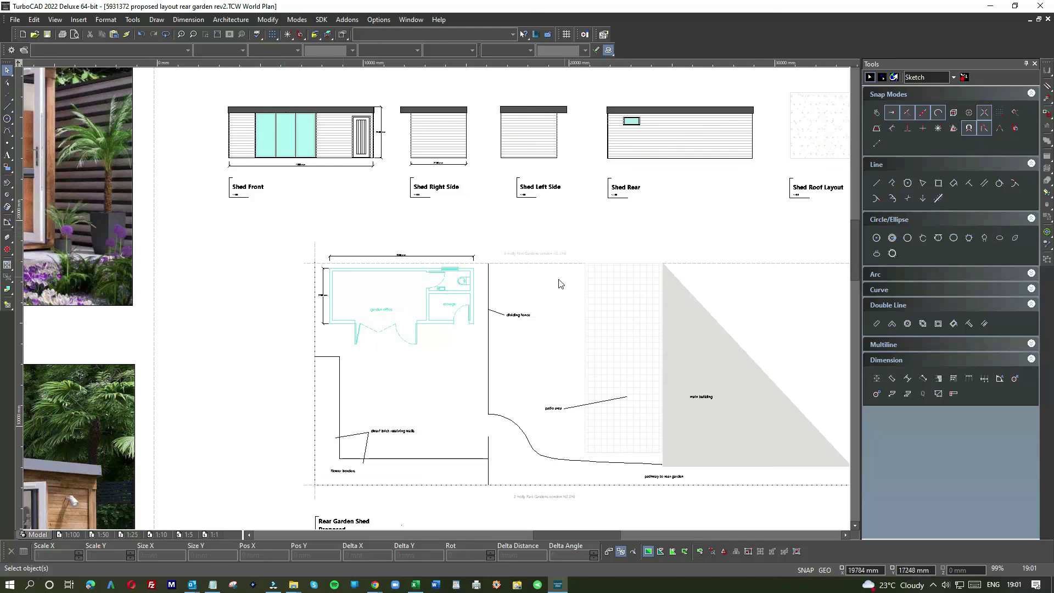
{"action": "scroll", "coordinate": [435, 302], "scroll_direction": "down", "scroll_amount": 2}
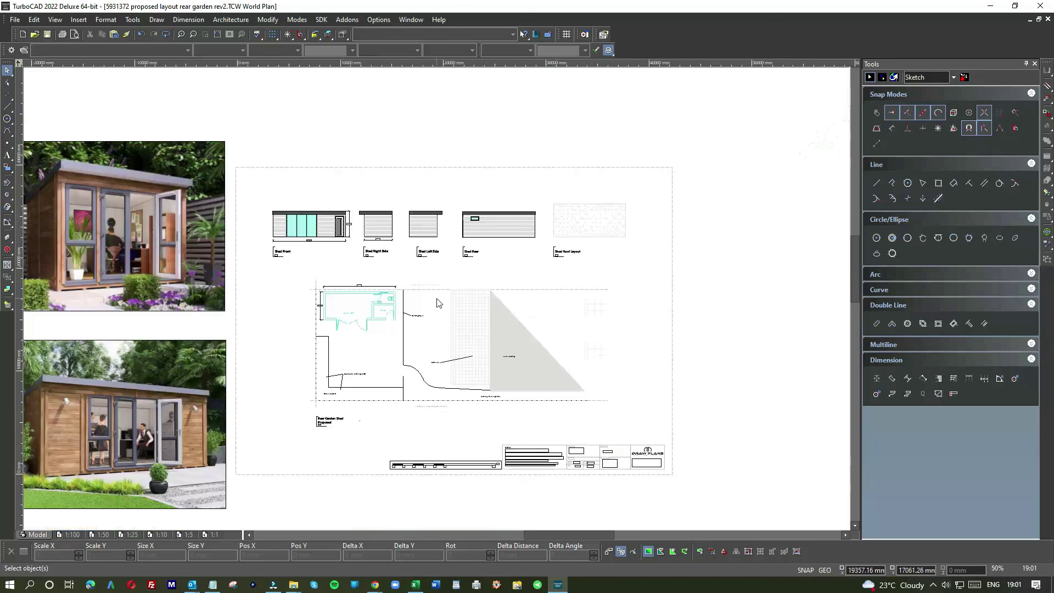